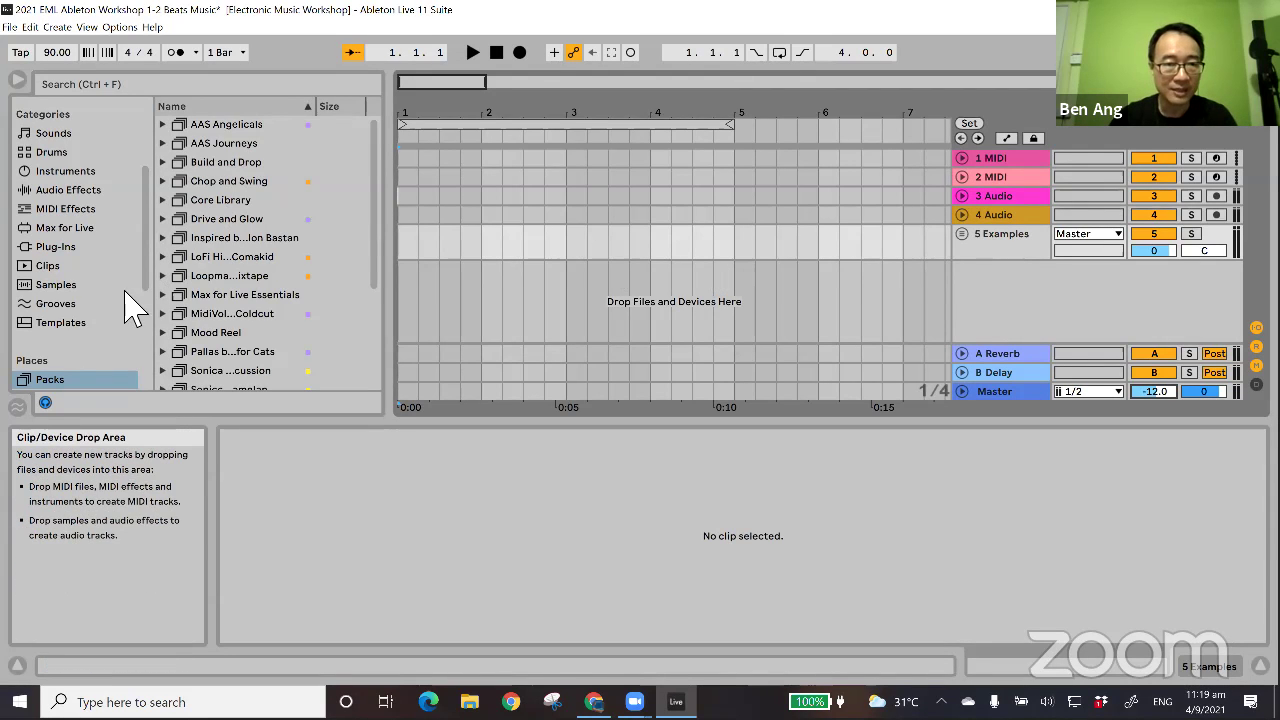
# - Load the 808 Core Kit from the Drums browser onto the 1 MIDI track
pyautogui.click(55, 156)
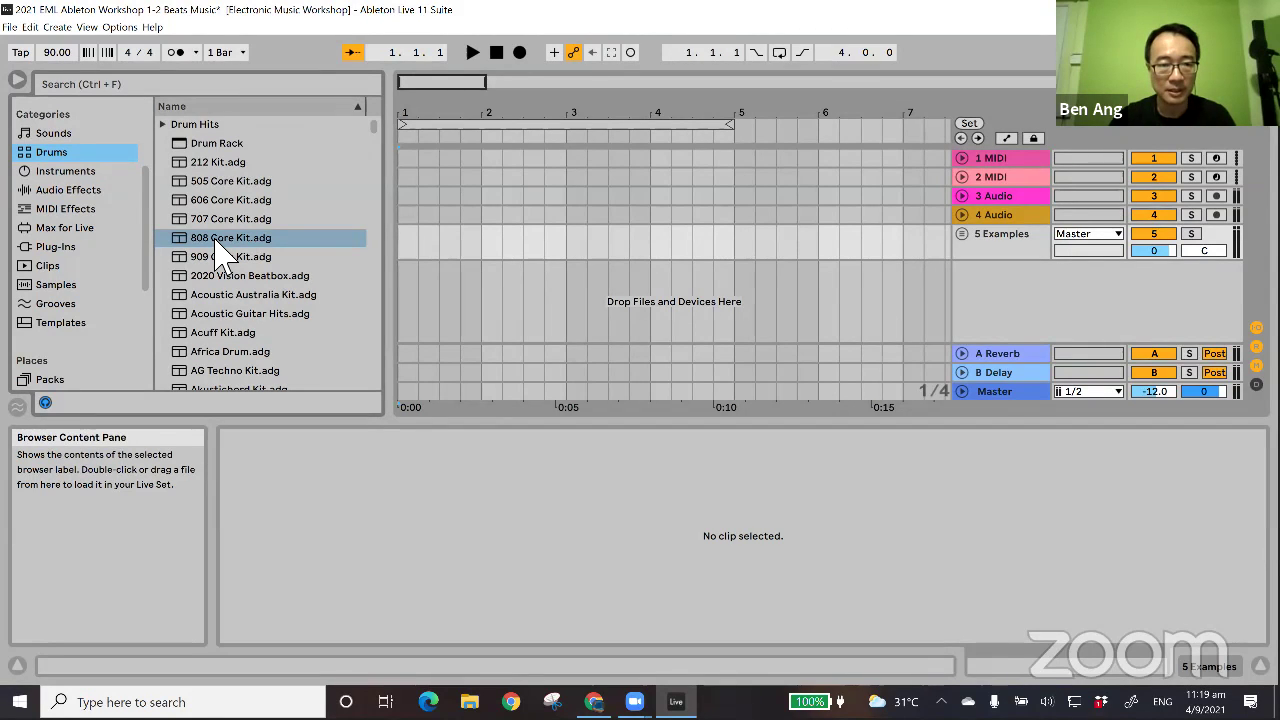
pyautogui.moveTo(215, 240); pyautogui.dragTo(990, 190)
pyautogui.click(977, 152)
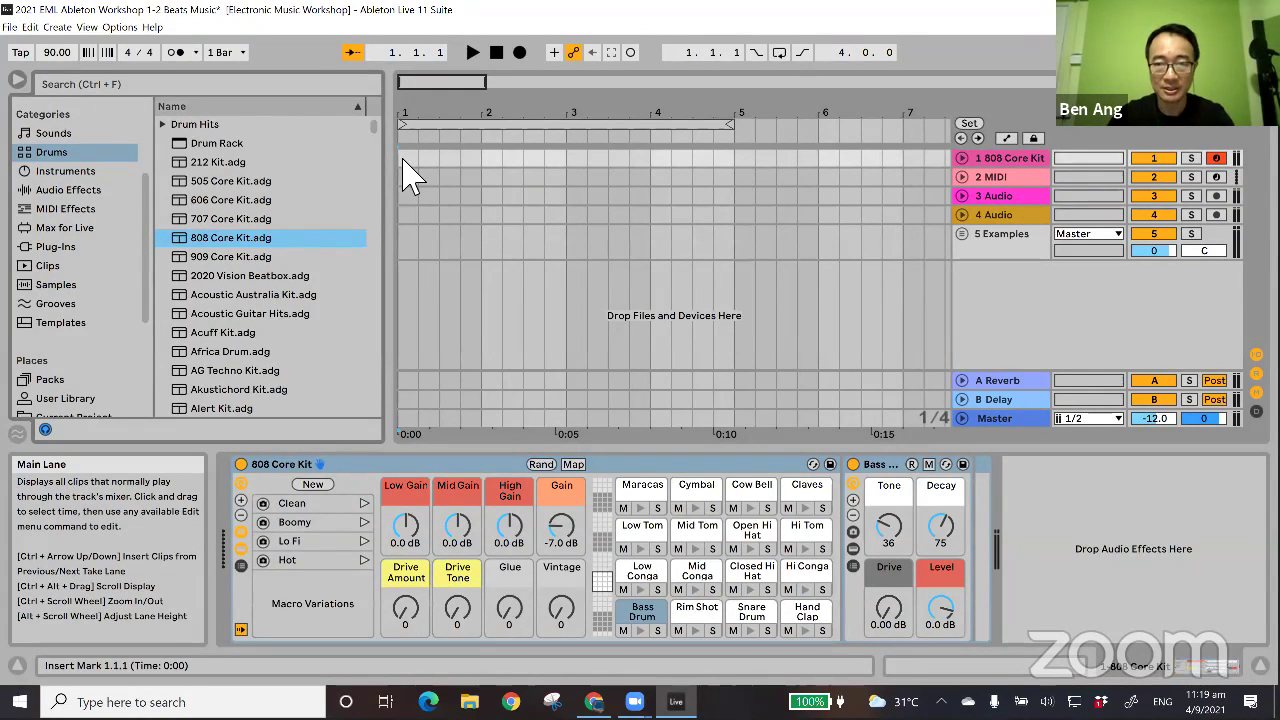
pyautogui.hotkey('alt', 'Tab')
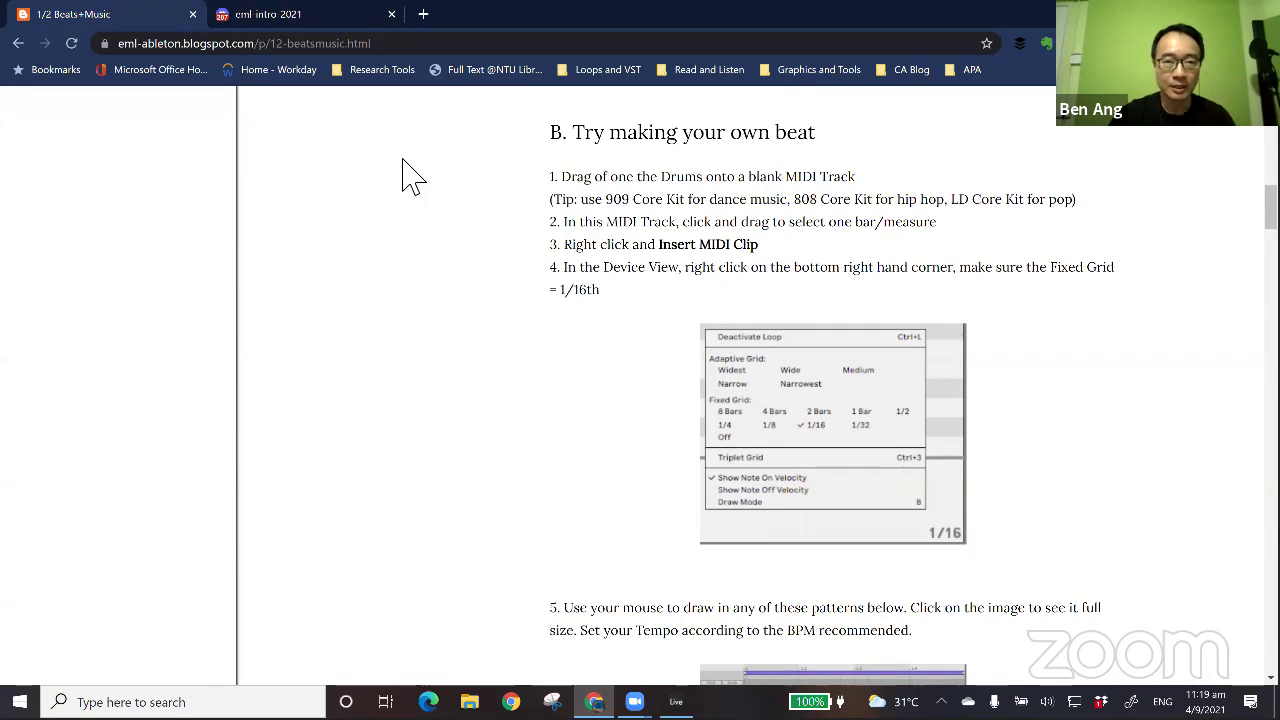
pyautogui.hotkey('alt', 'Tab')
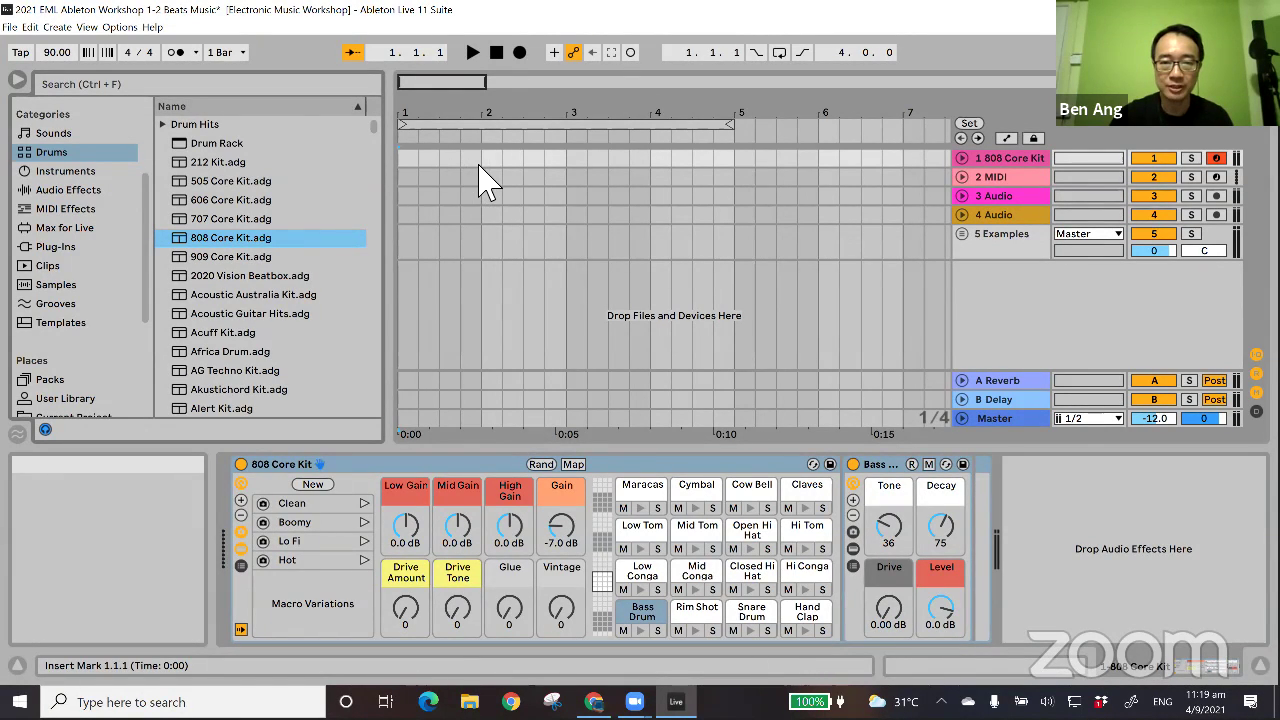
# - Select bar 1 on track 1, briefly trying 1/8 grid spacing before returning it to 1/4
pyautogui.moveTo(479, 160); pyautogui.dragTo(402, 160)
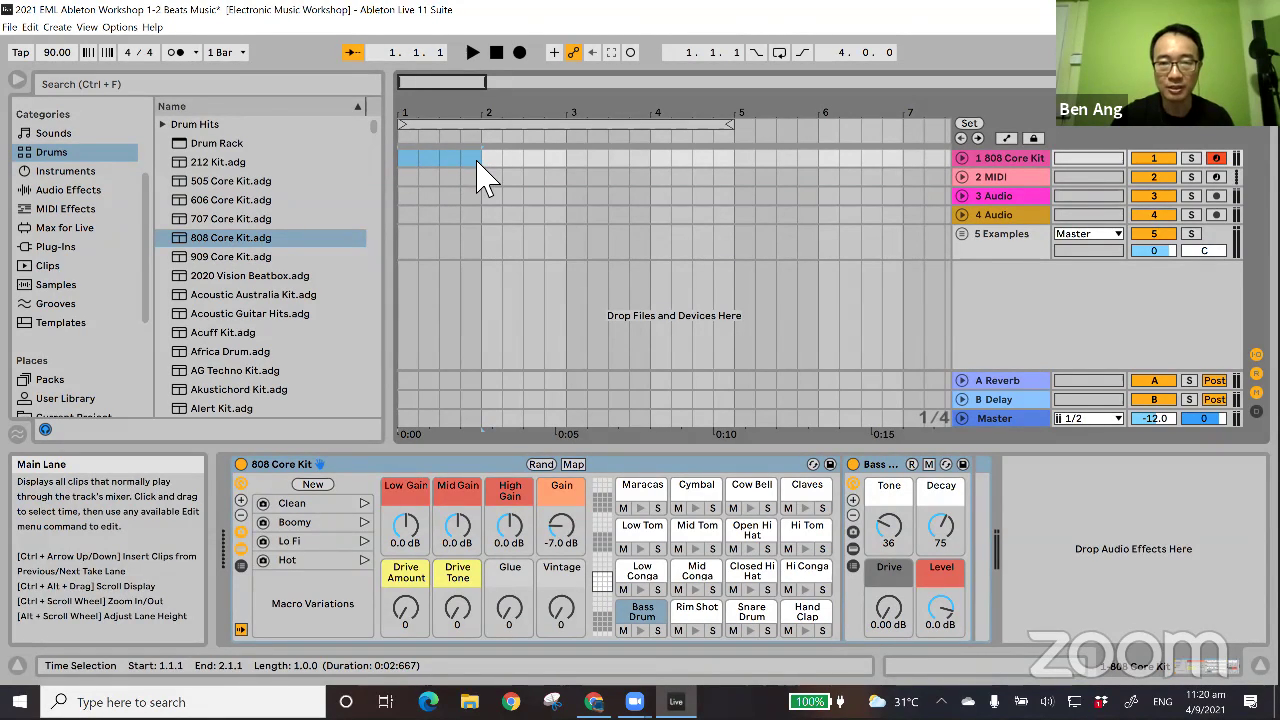
pyautogui.rightClick(940, 430)
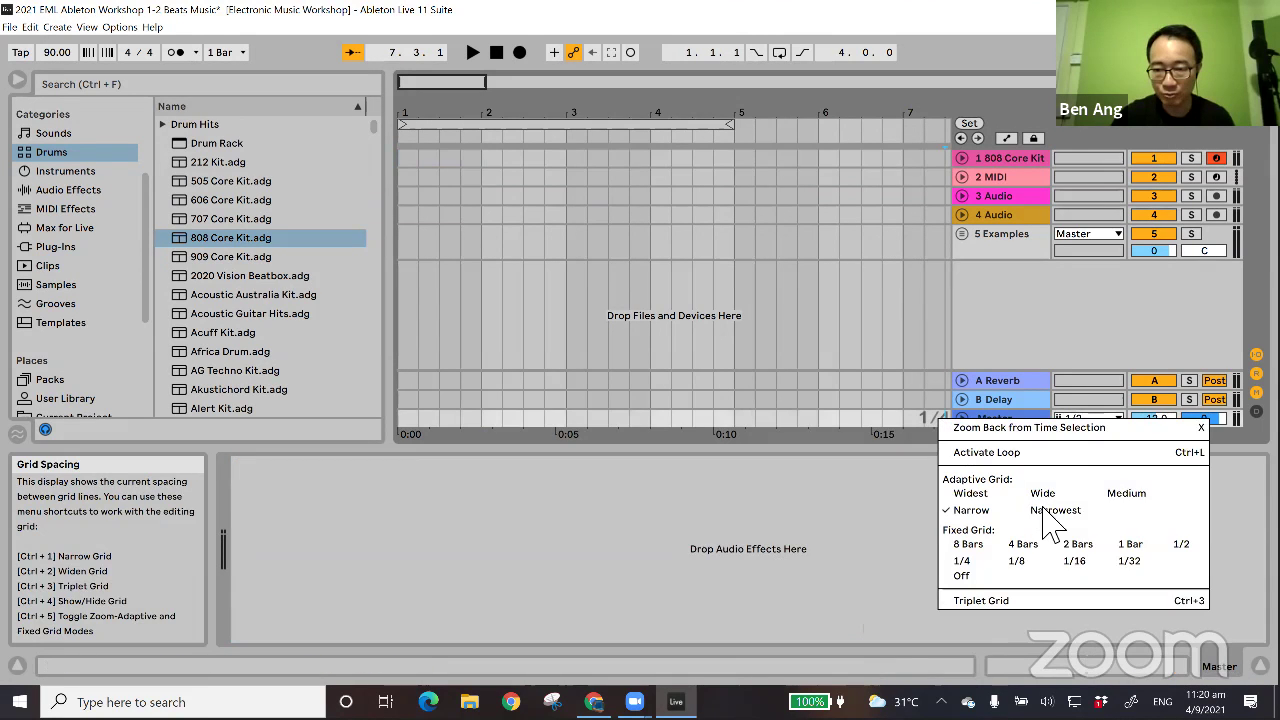
pyautogui.click(1027, 564)
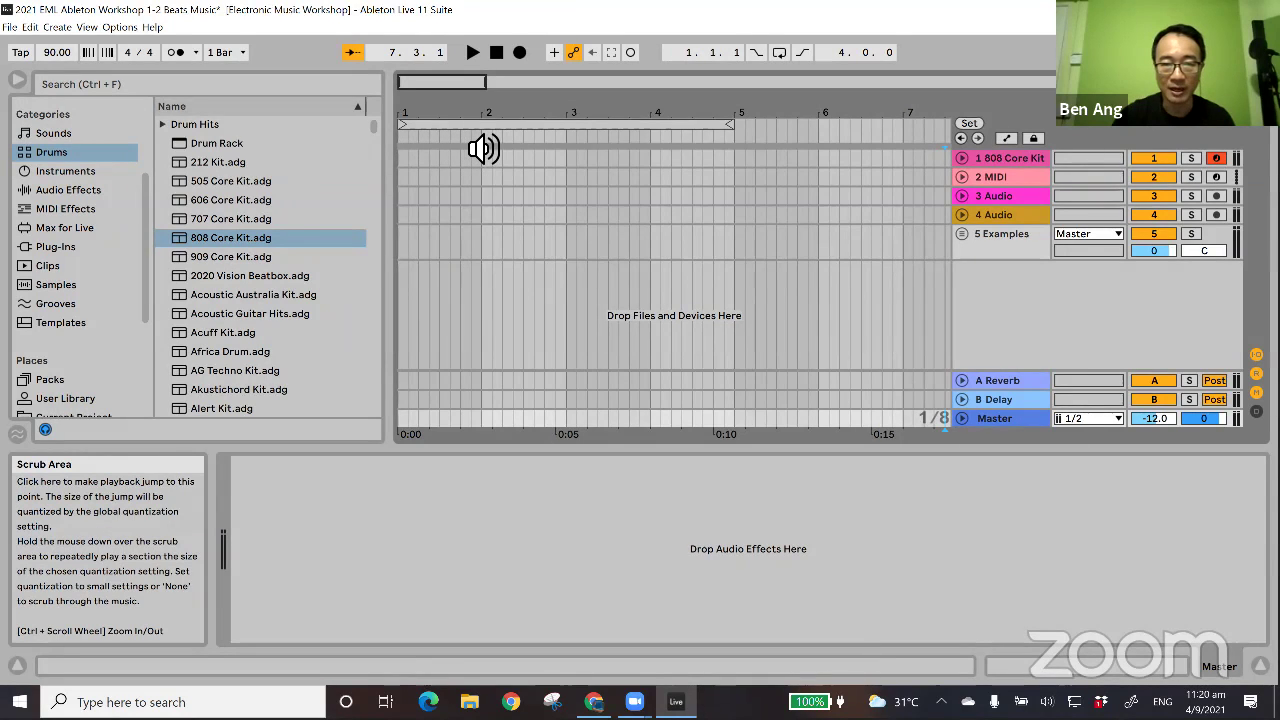
pyautogui.rightClick(930, 420)
pyautogui.click(990, 563)
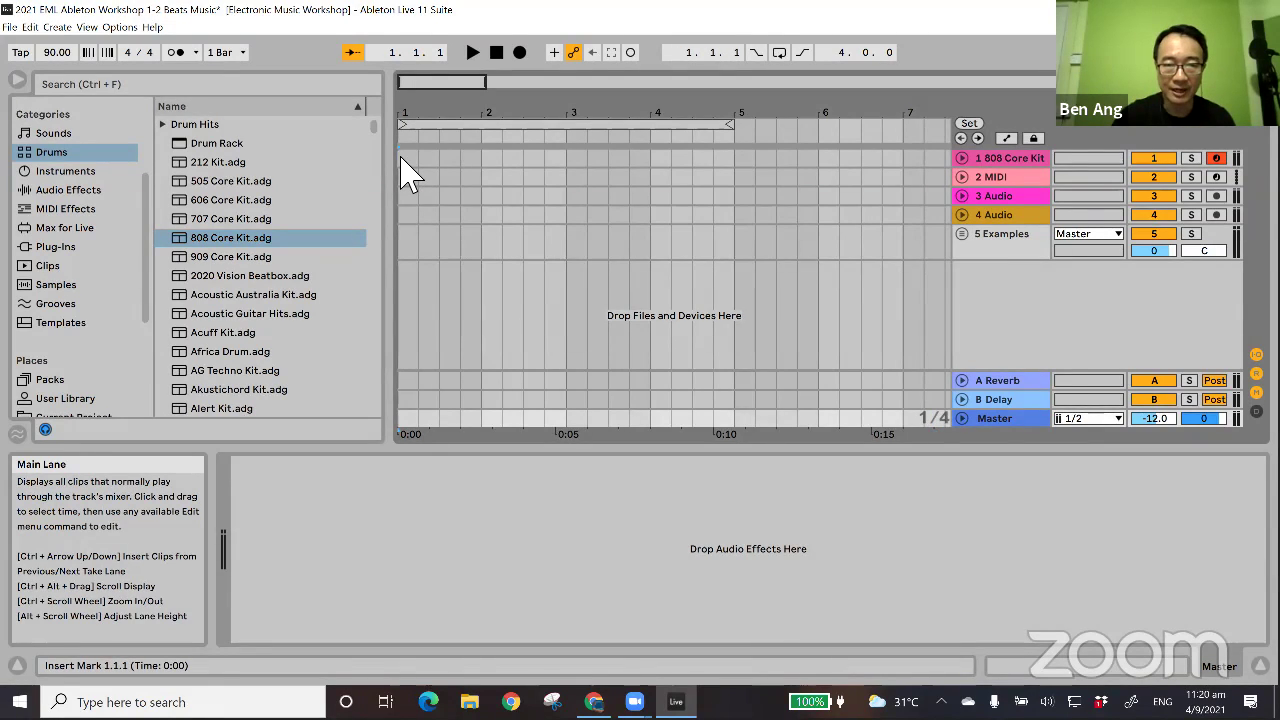
pyautogui.moveTo(401, 157); pyautogui.dragTo(476, 164)
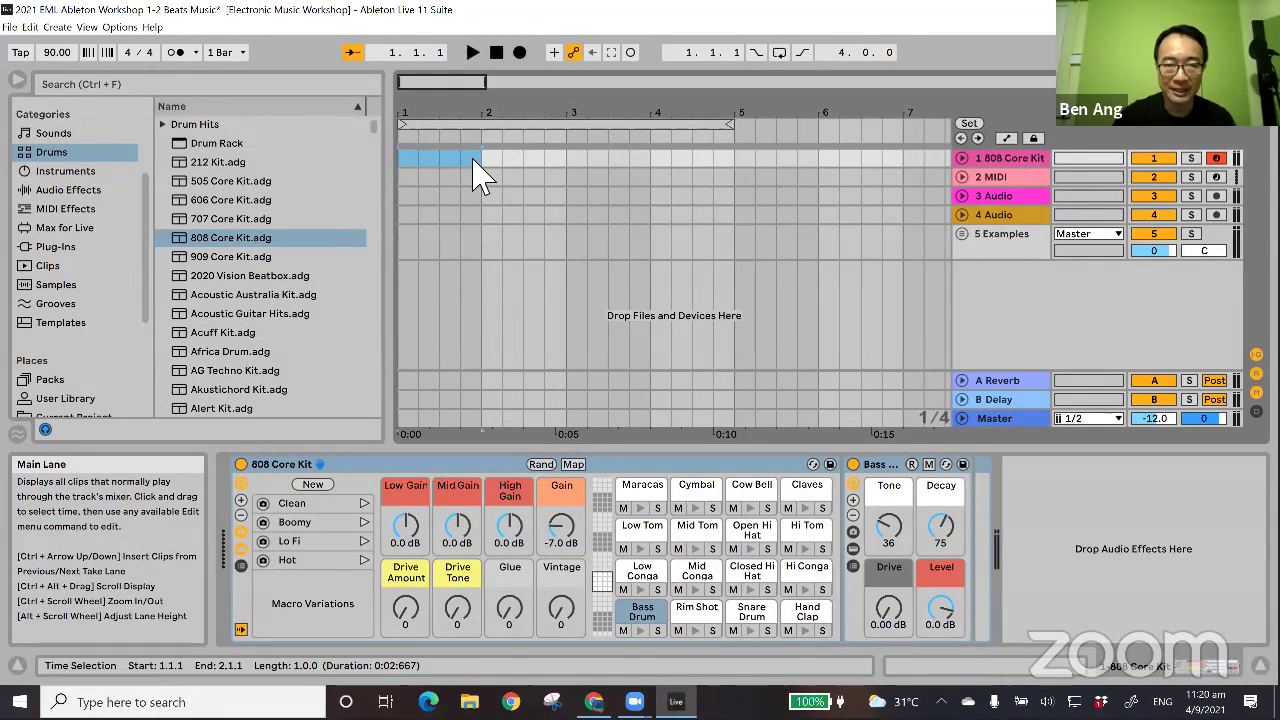
# - Insert an empty MIDI clip into the selected first bar of track 1
pyautogui.rightClick(476, 178)
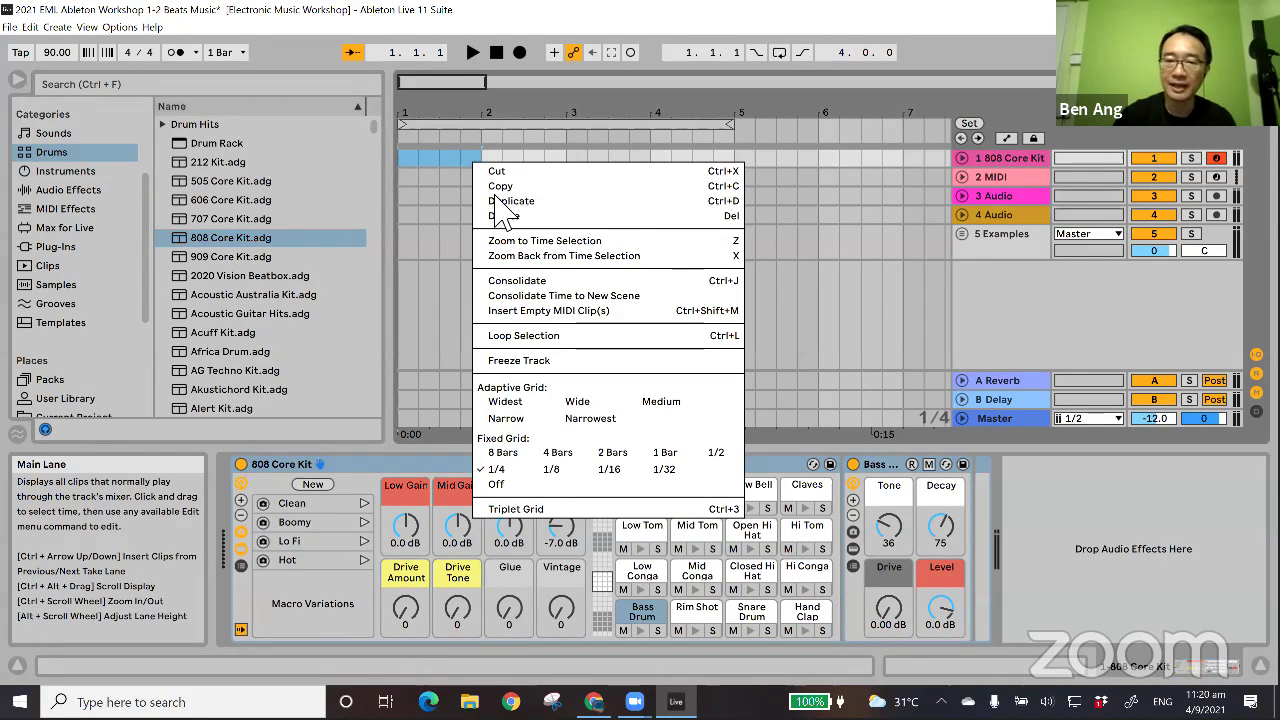
pyautogui.click(529, 312)
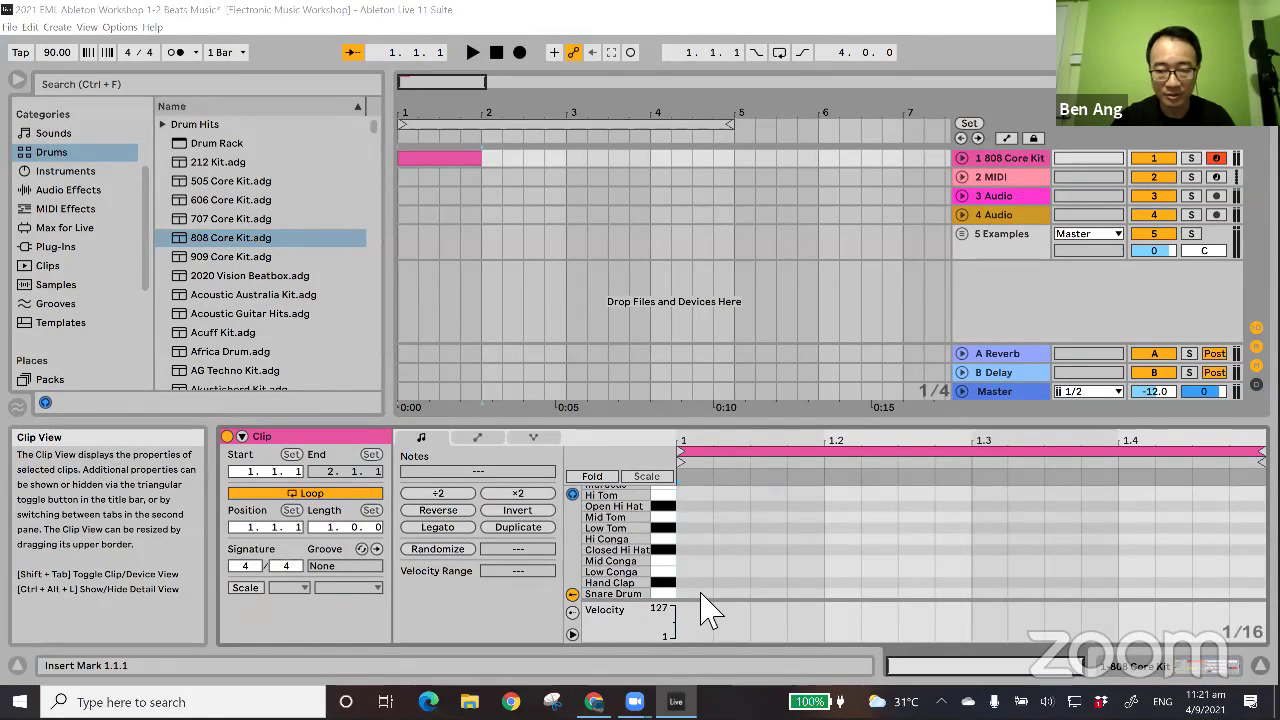
pyautogui.scroll(-3, 706, 598)
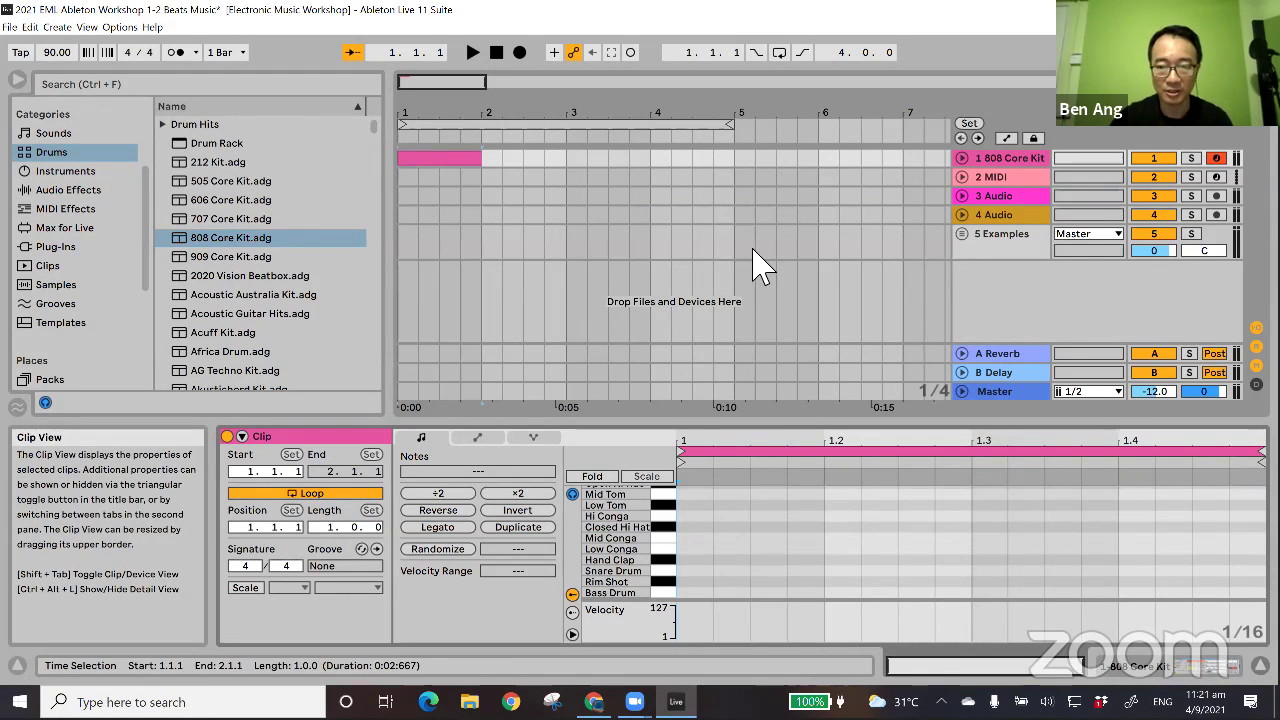
pyautogui.hotkey('alt', 'Tab')
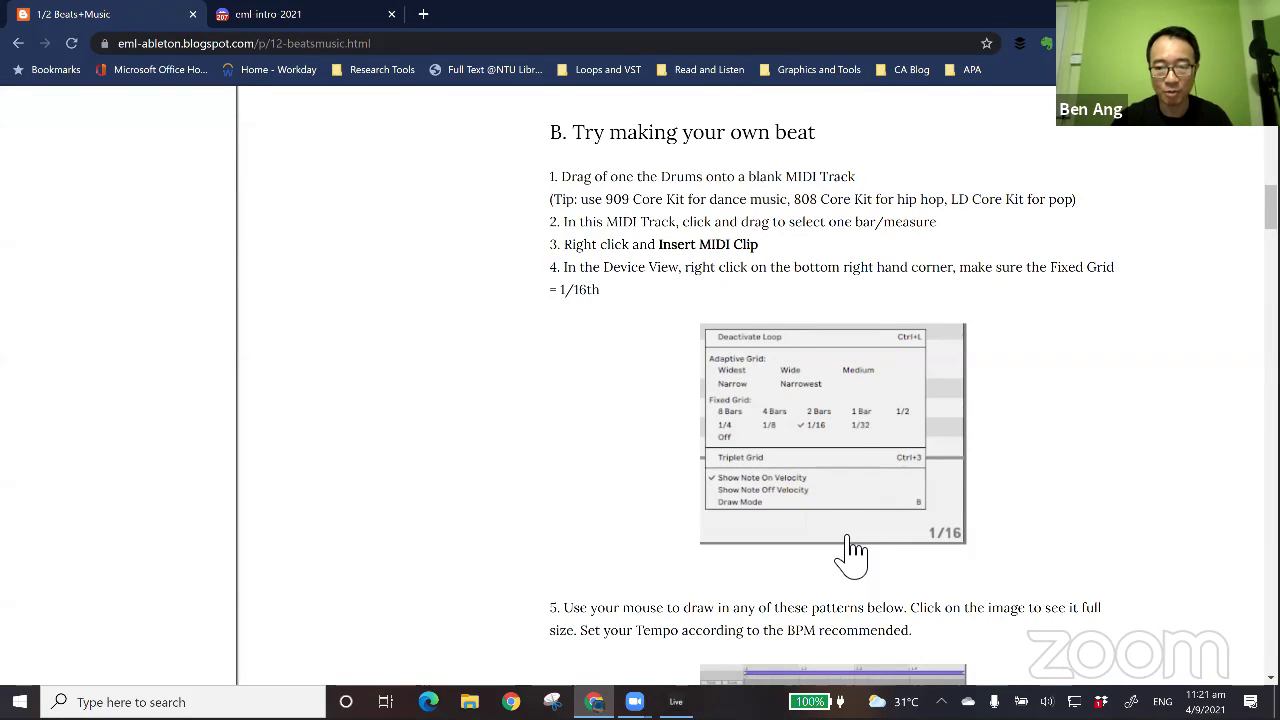
pyautogui.scroll(-2, 851, 555)
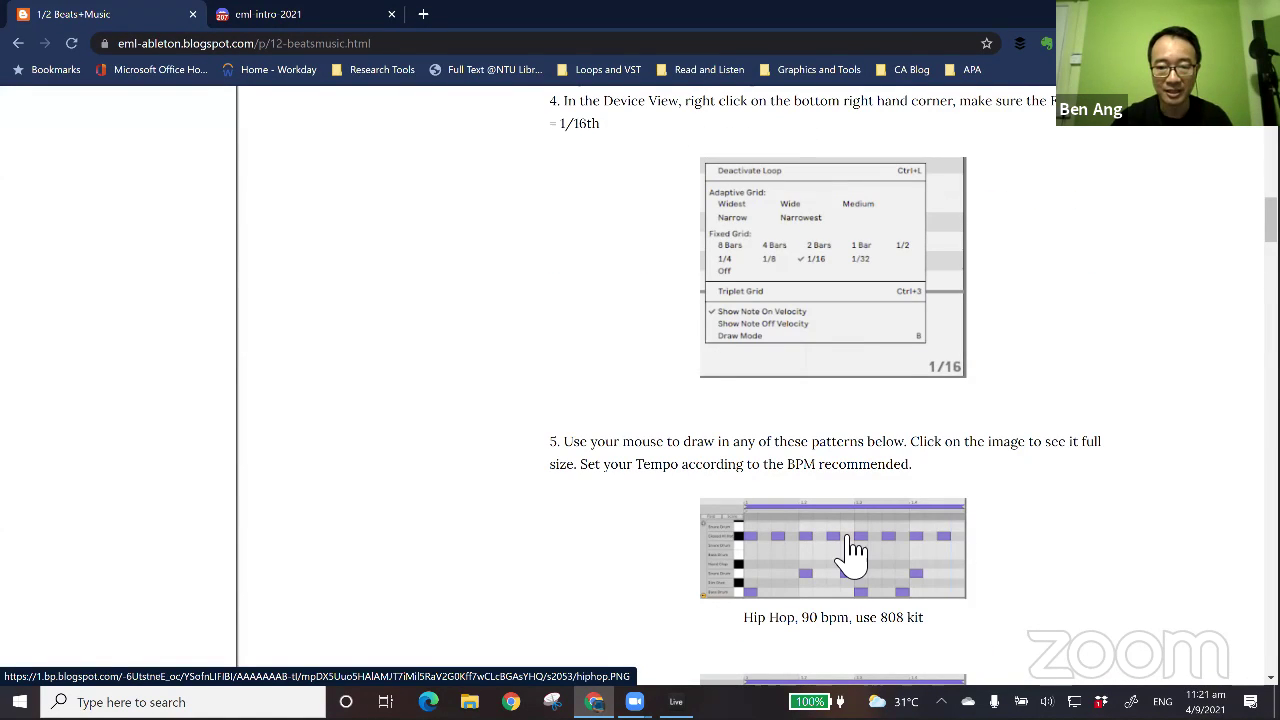
pyautogui.click(847, 547)
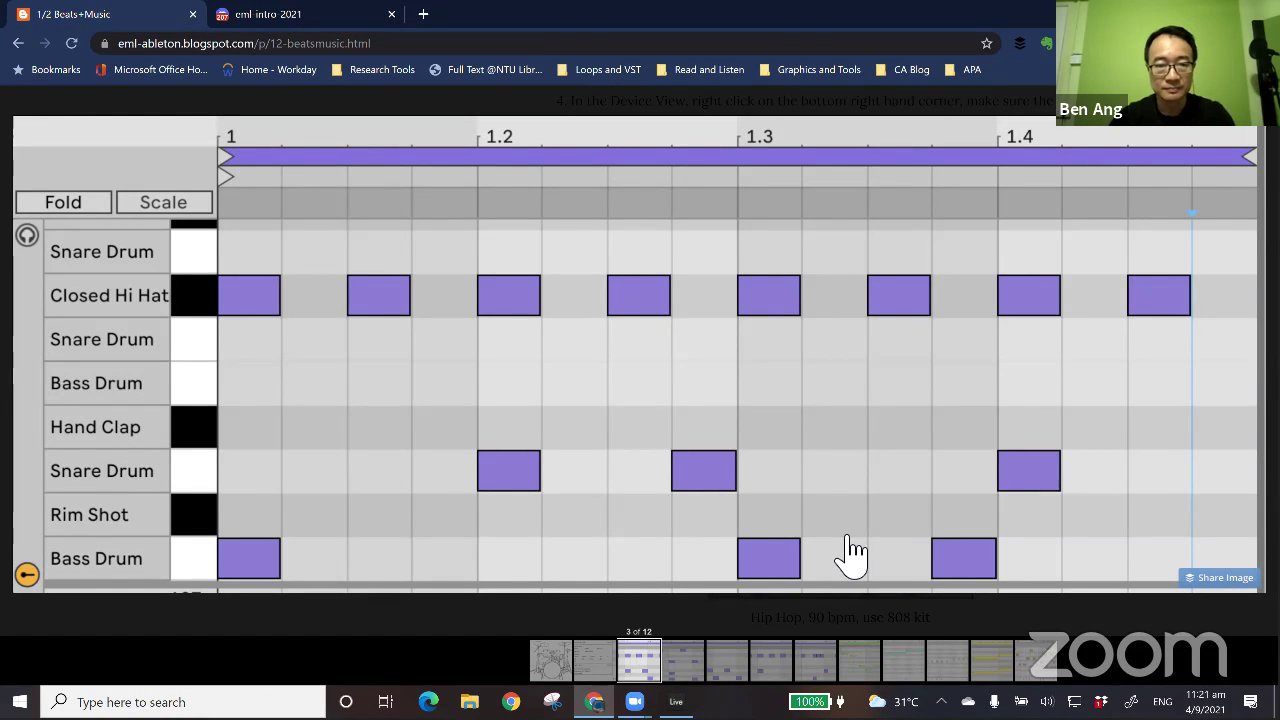
pyautogui.click(952, 386)
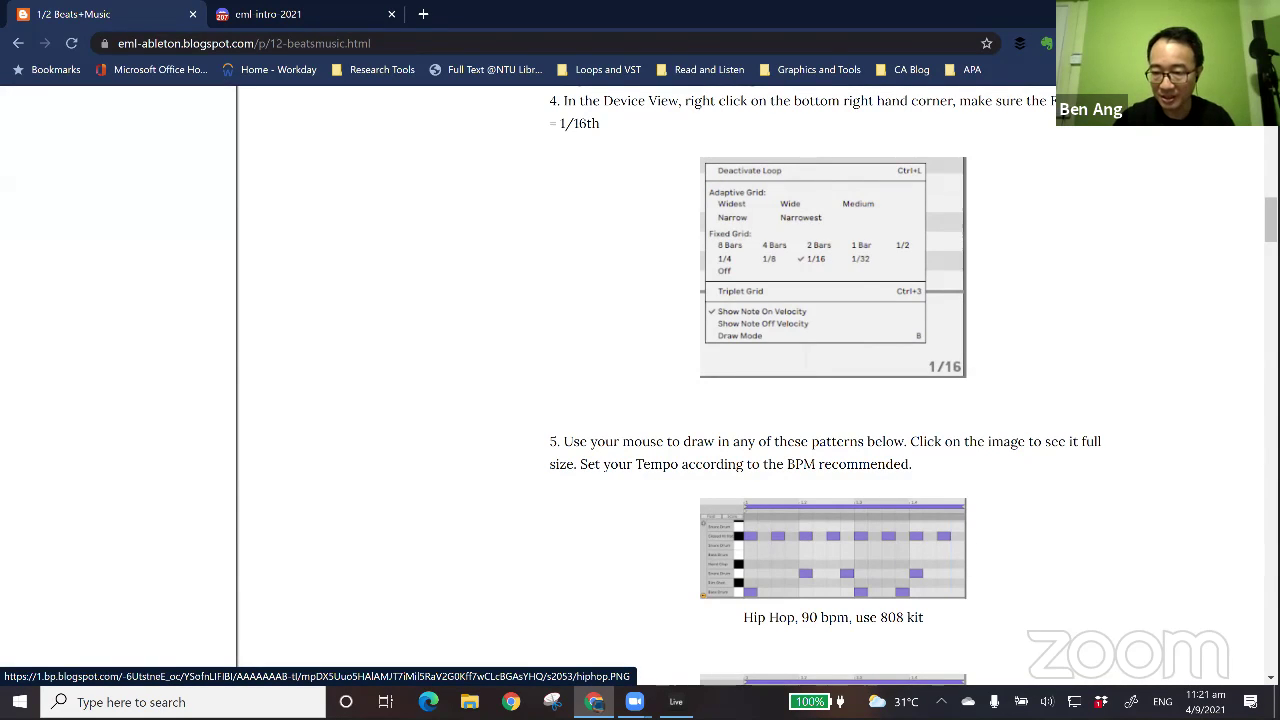
pyautogui.hotkey('alt', 'Tab')
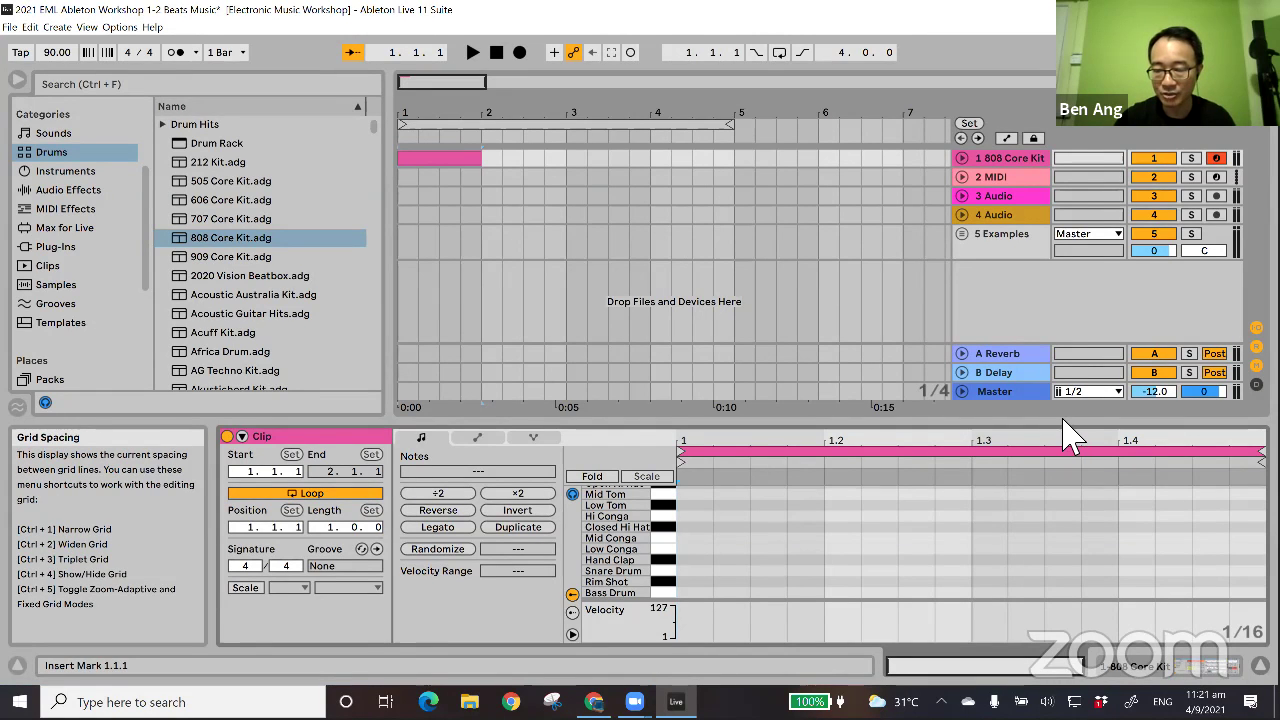
pyautogui.rightClick(1100, 592)
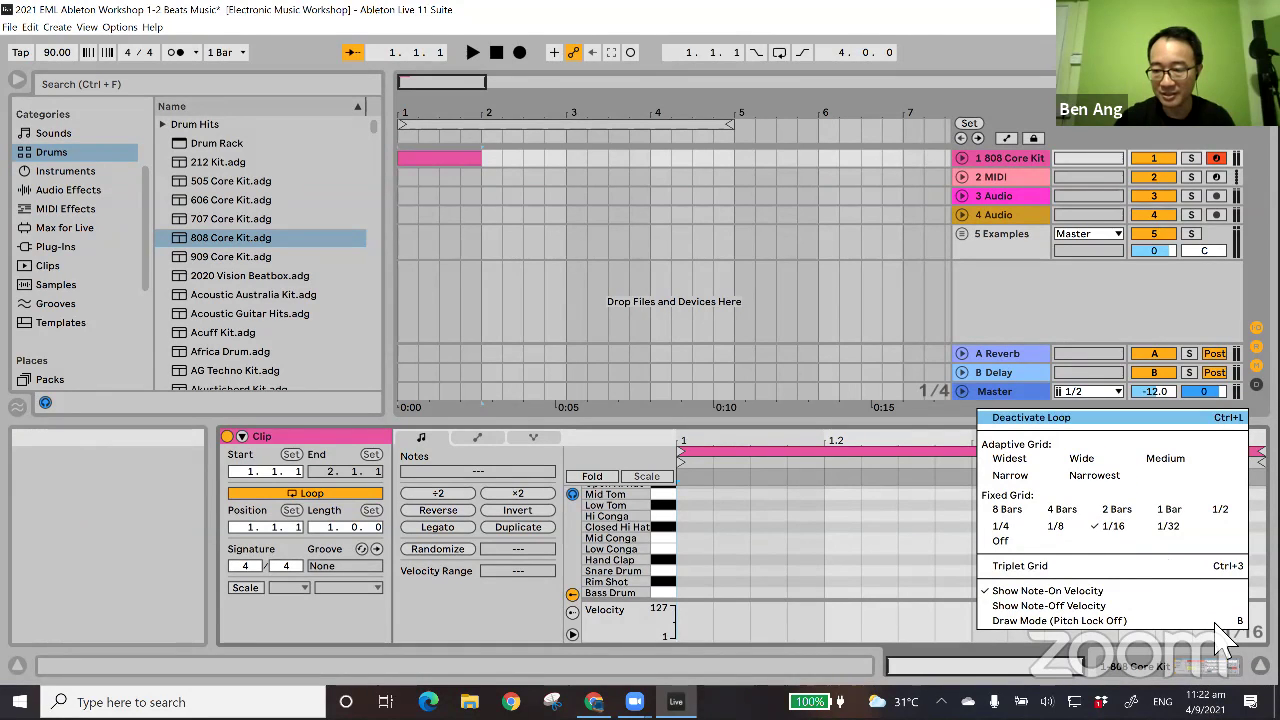
pyautogui.click(788, 534)
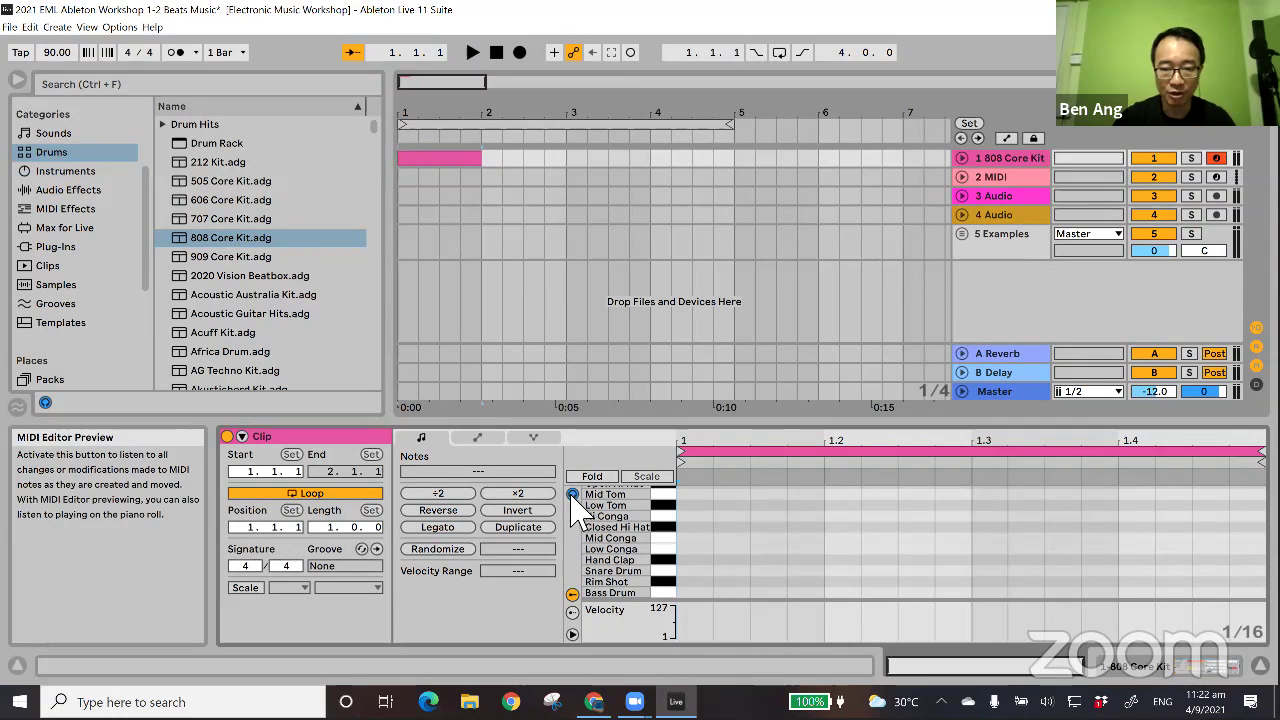
# - Add a Bass Drum hit at the bar's start and enlarge the blog's Hip Hop reference pattern
pyautogui.doubleClick(700, 593)
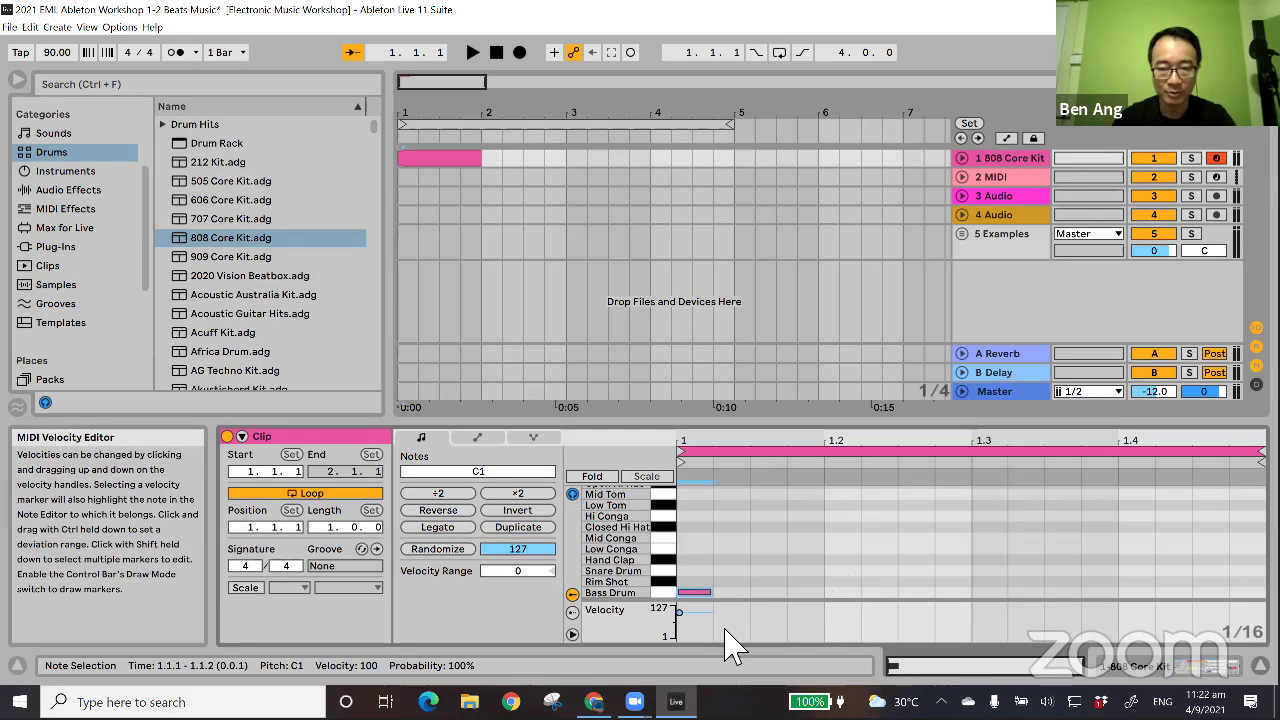
pyautogui.hotkey('alt', 'Tab')
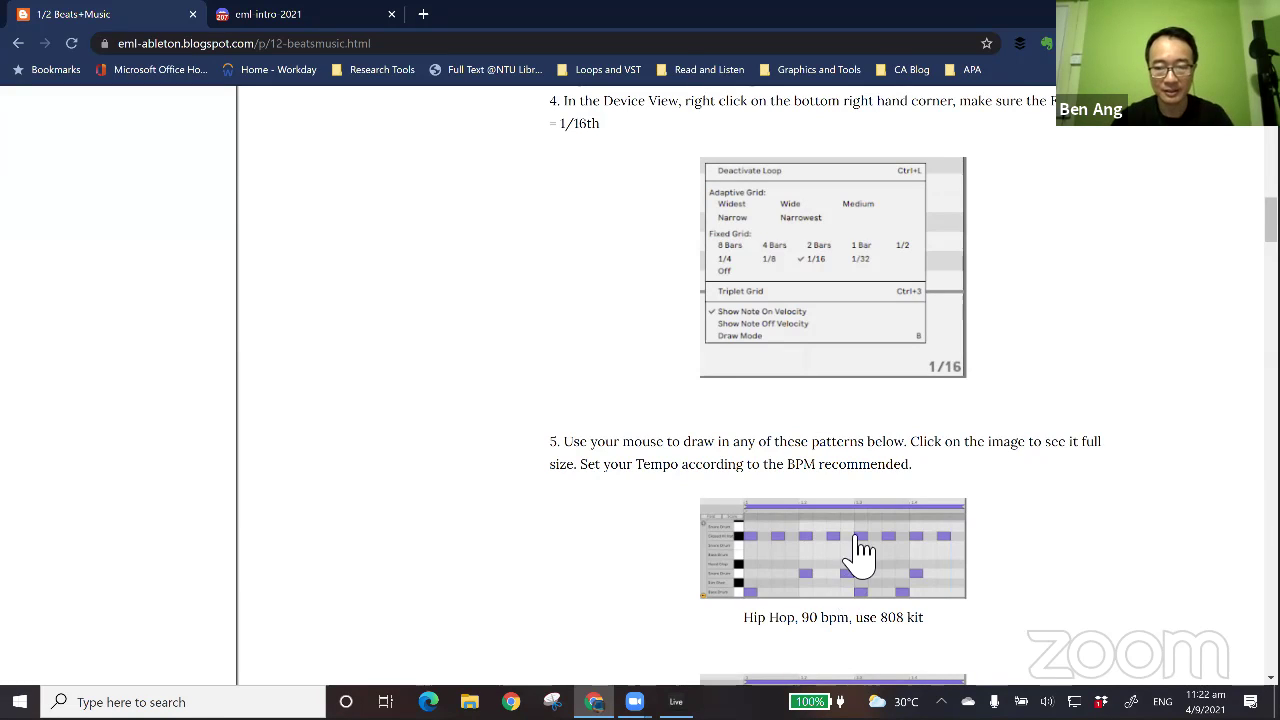
pyautogui.click(852, 535)
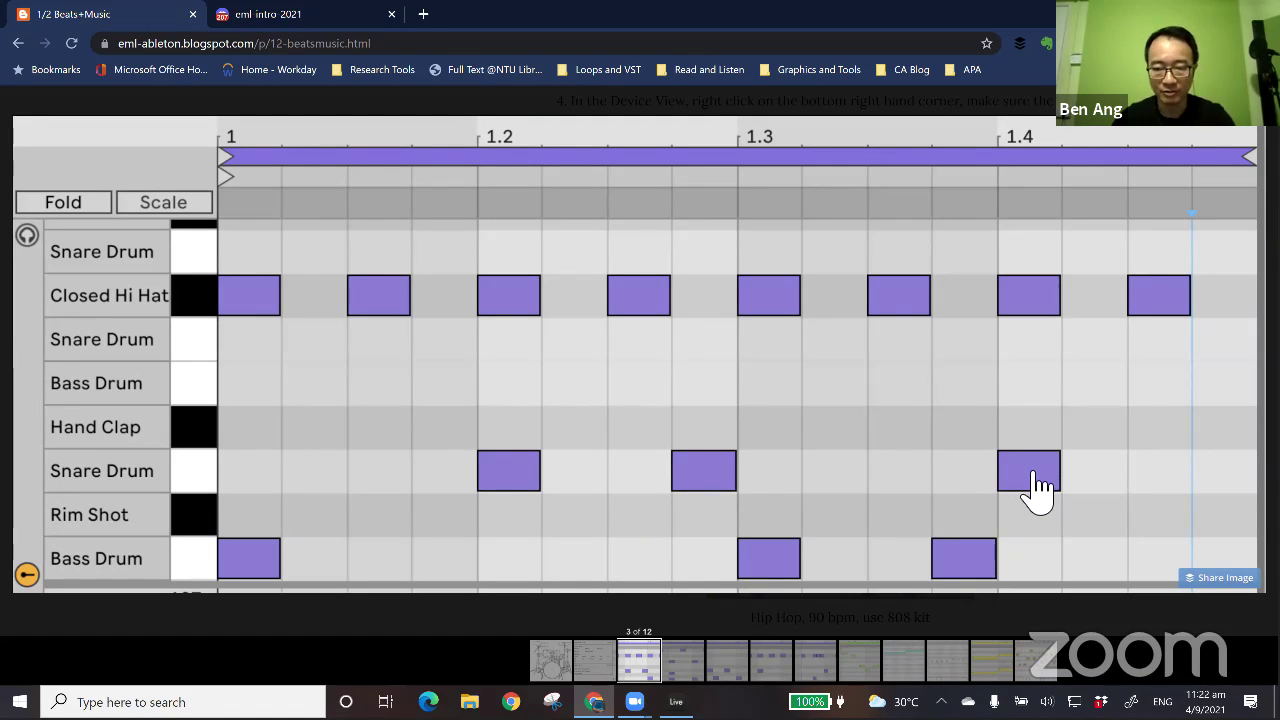
pyautogui.hotkey('alt', 'Tab')
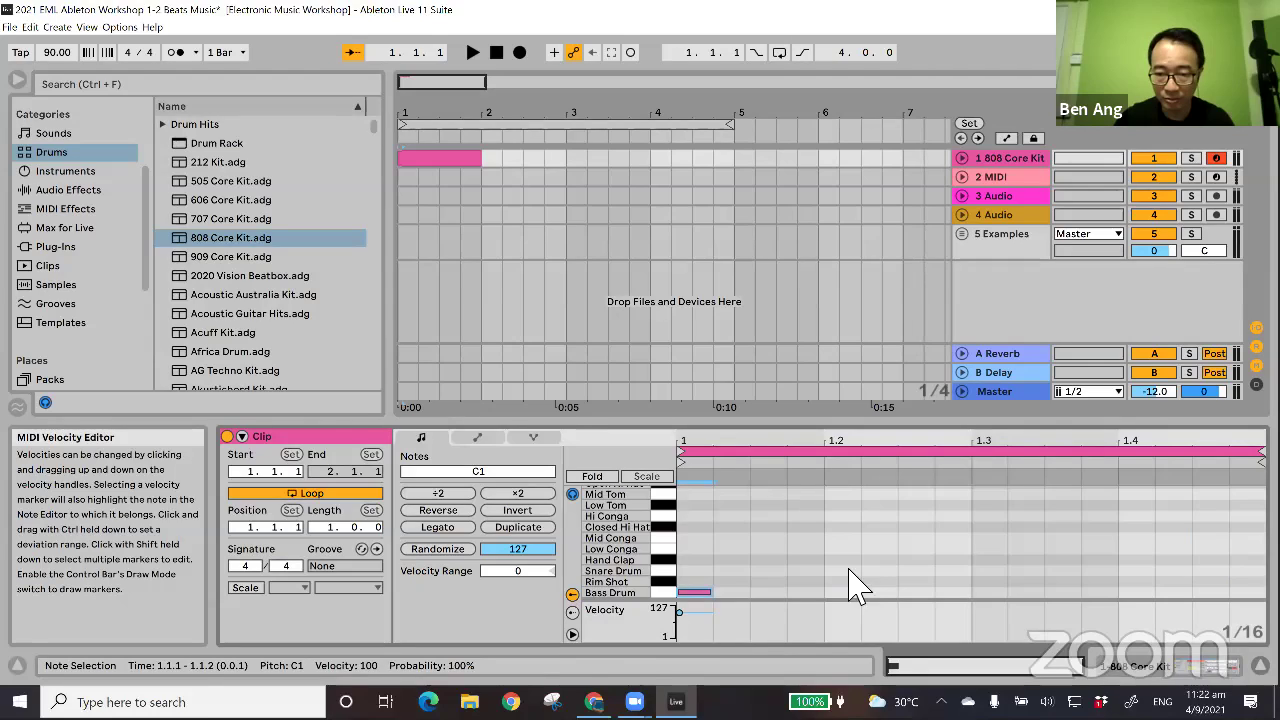
# - Add Snare Drum hits at beat 2 and later in the bar, plus a Bass Drum at beat 3
pyautogui.doubleClick(846, 570)
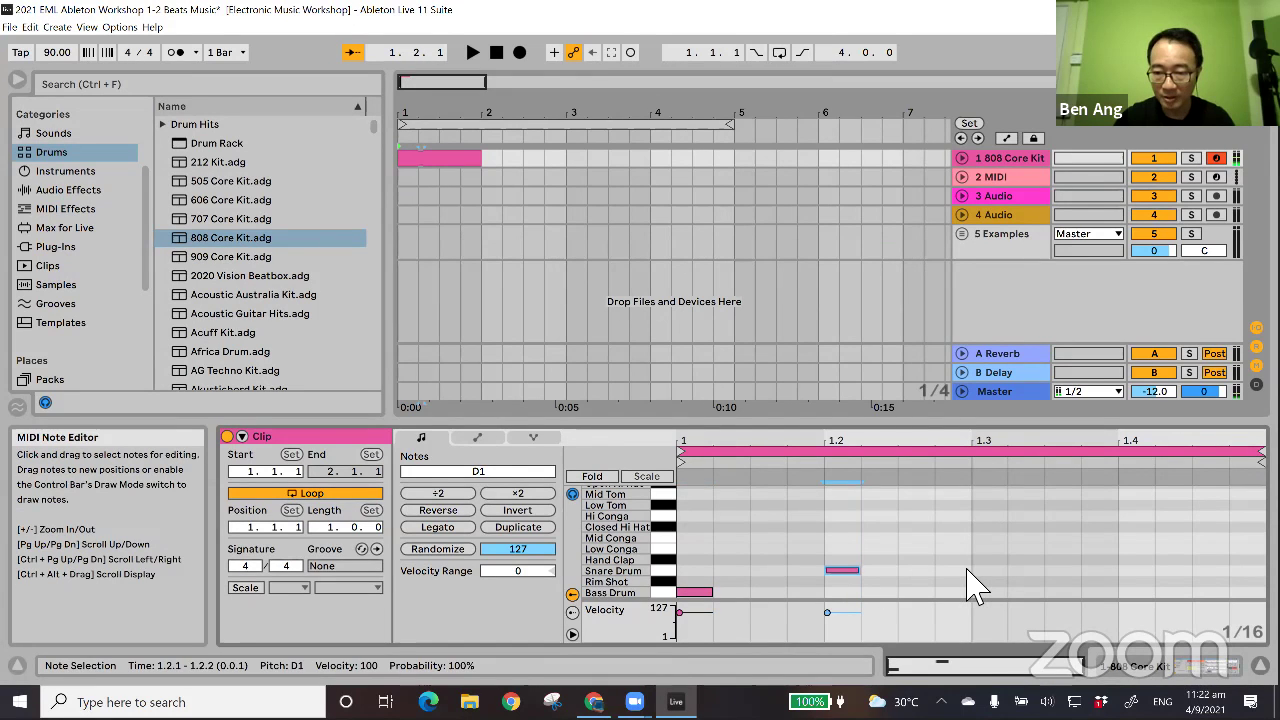
pyautogui.doubleClick(1138, 570)
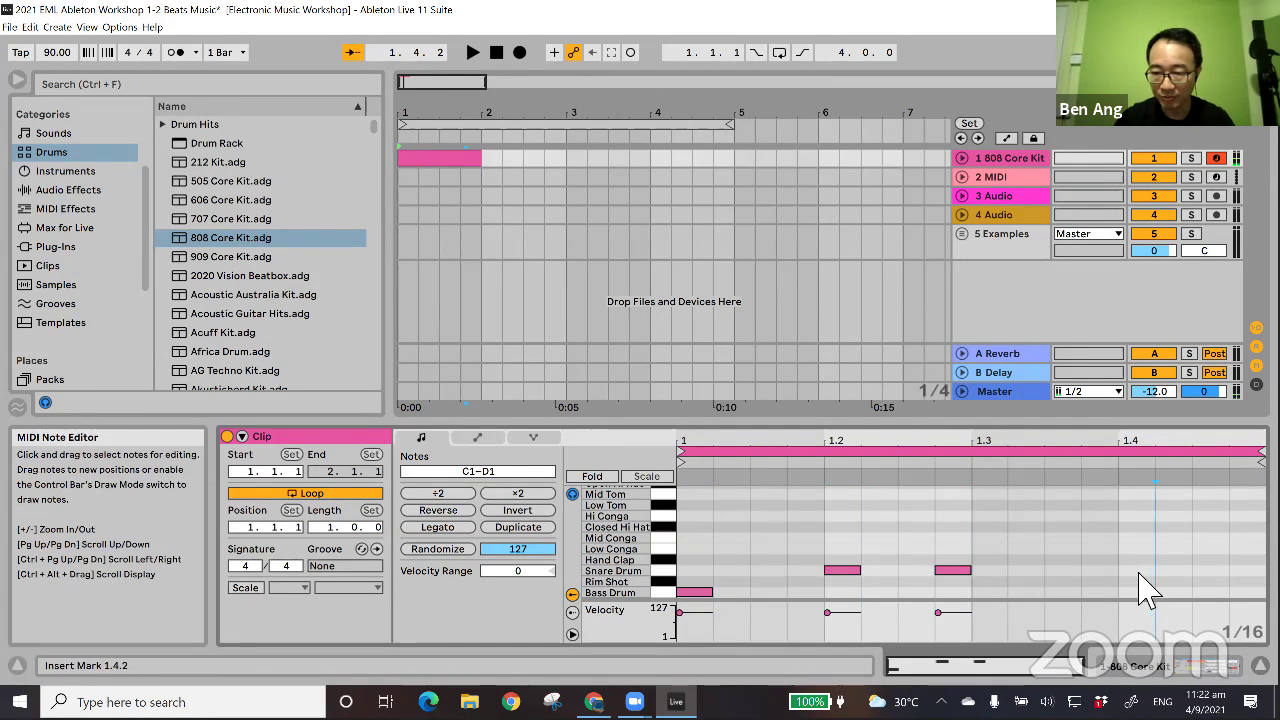
pyautogui.hotkey('alt', 'Tab')
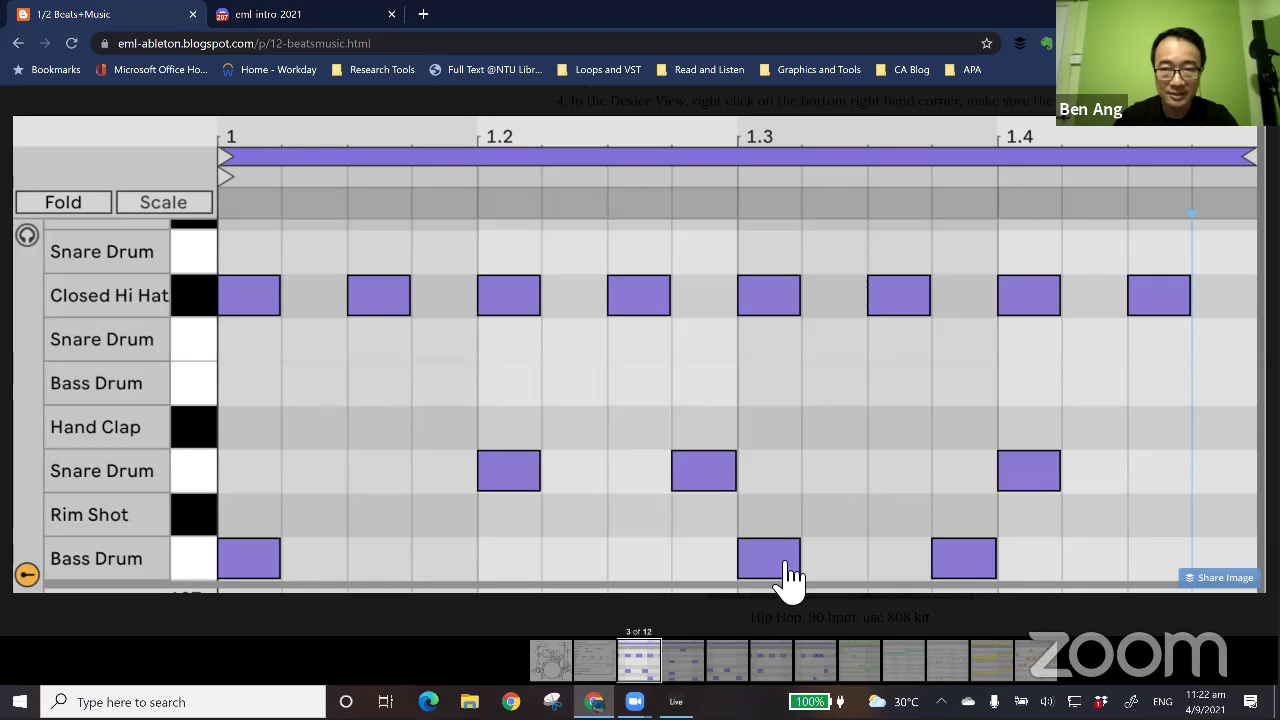
pyautogui.hotkey('alt', 'Tab')
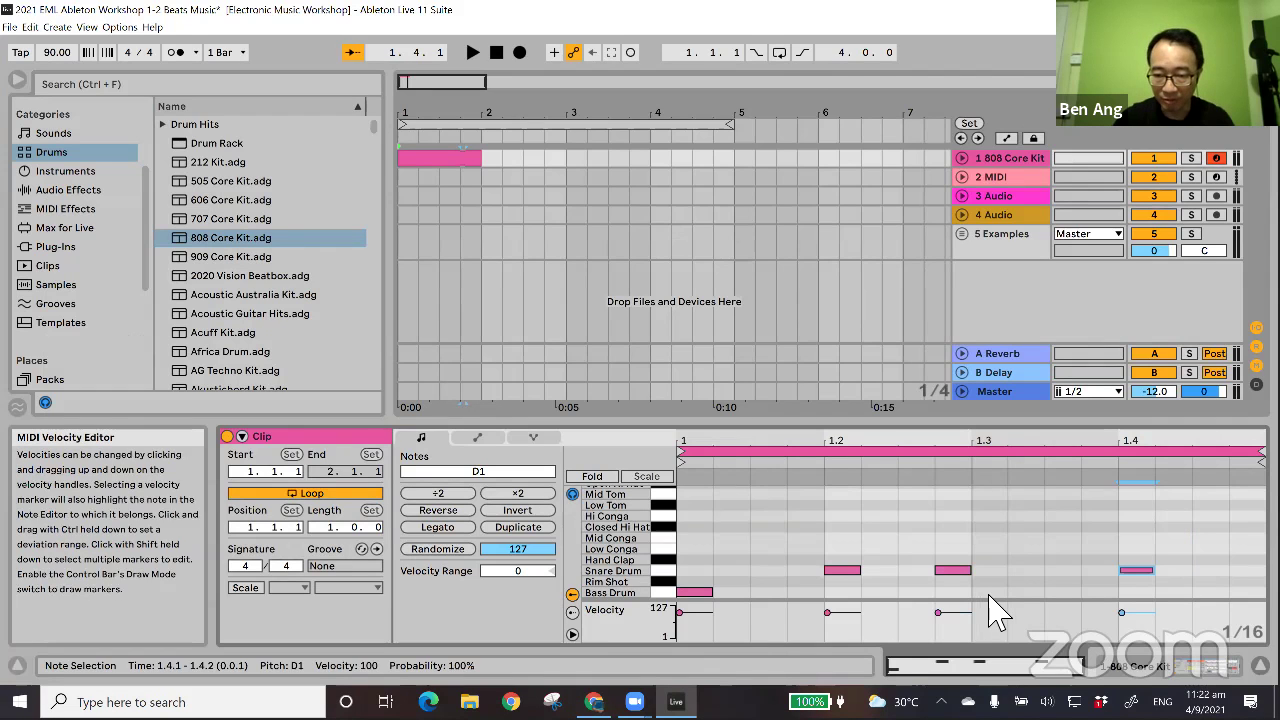
pyautogui.doubleClick(989, 592)
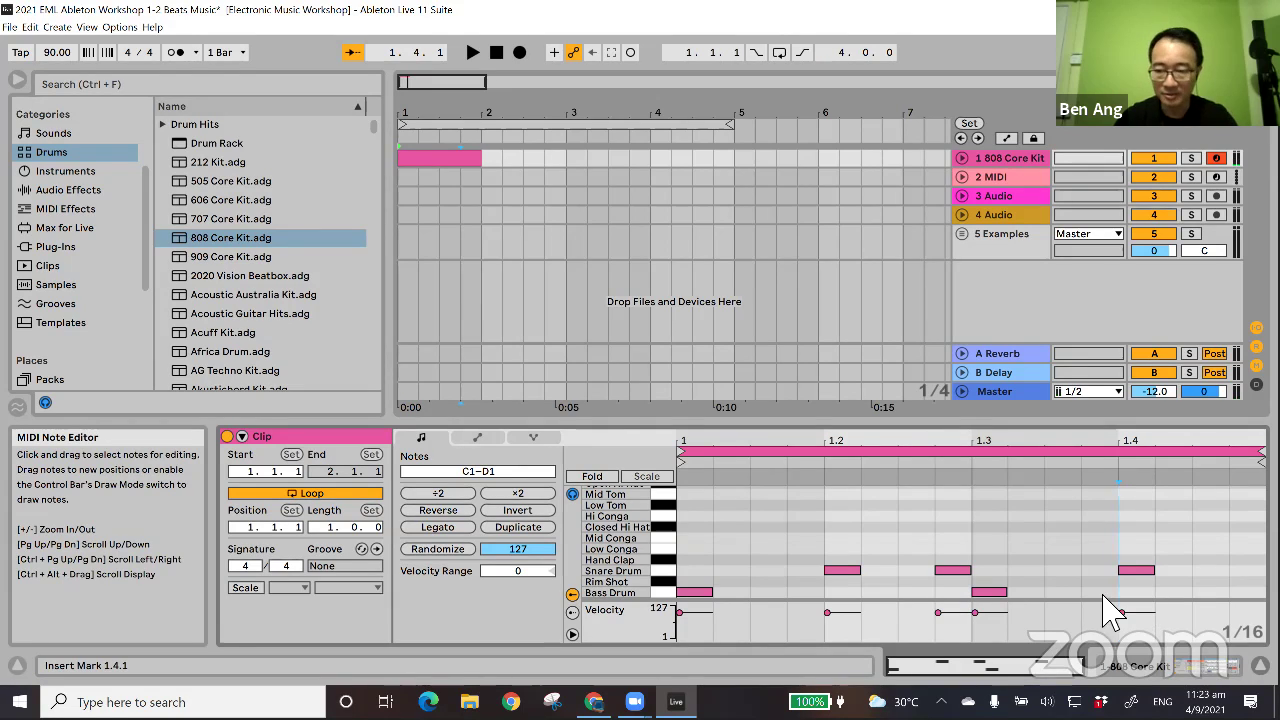
pyautogui.hotkey('alt', 'Tab')
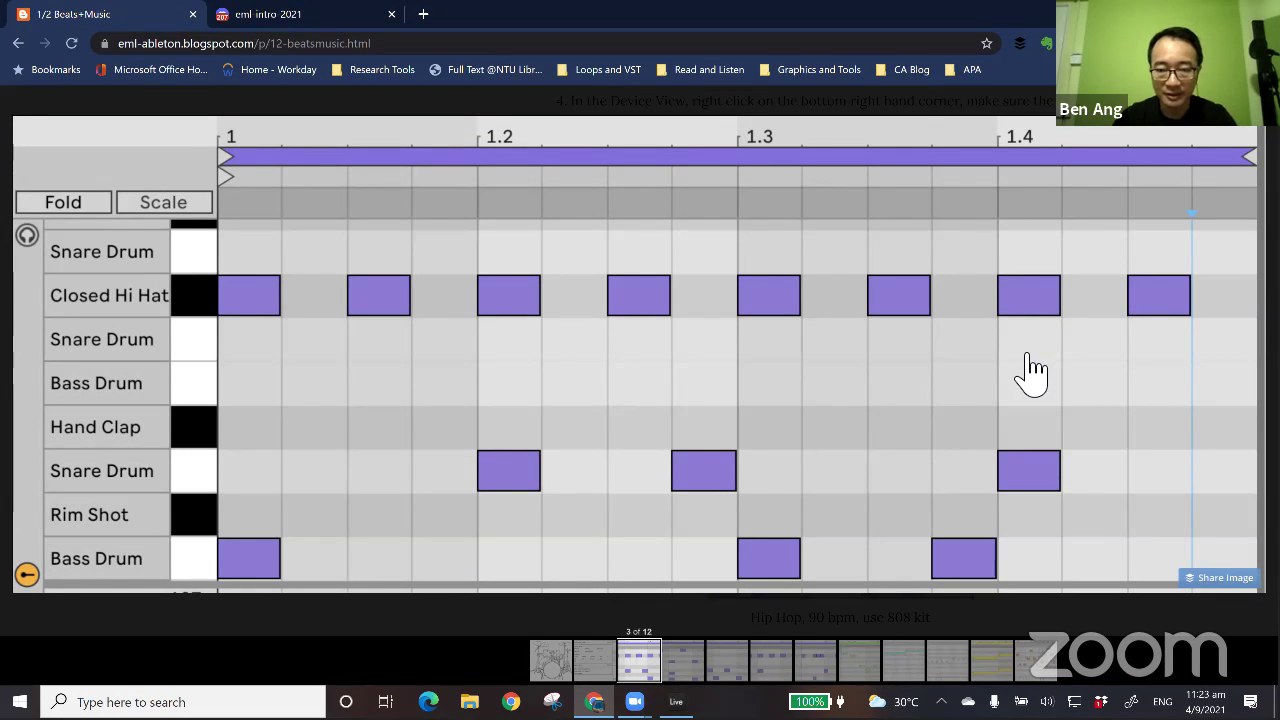
pyautogui.hotkey('alt', 'Tab')
# - Place Closed Hi Hat notes at 1.1.1, 1.1.3, 1.2.1 and 1.2.3
pyautogui.doubleClick(697, 527)
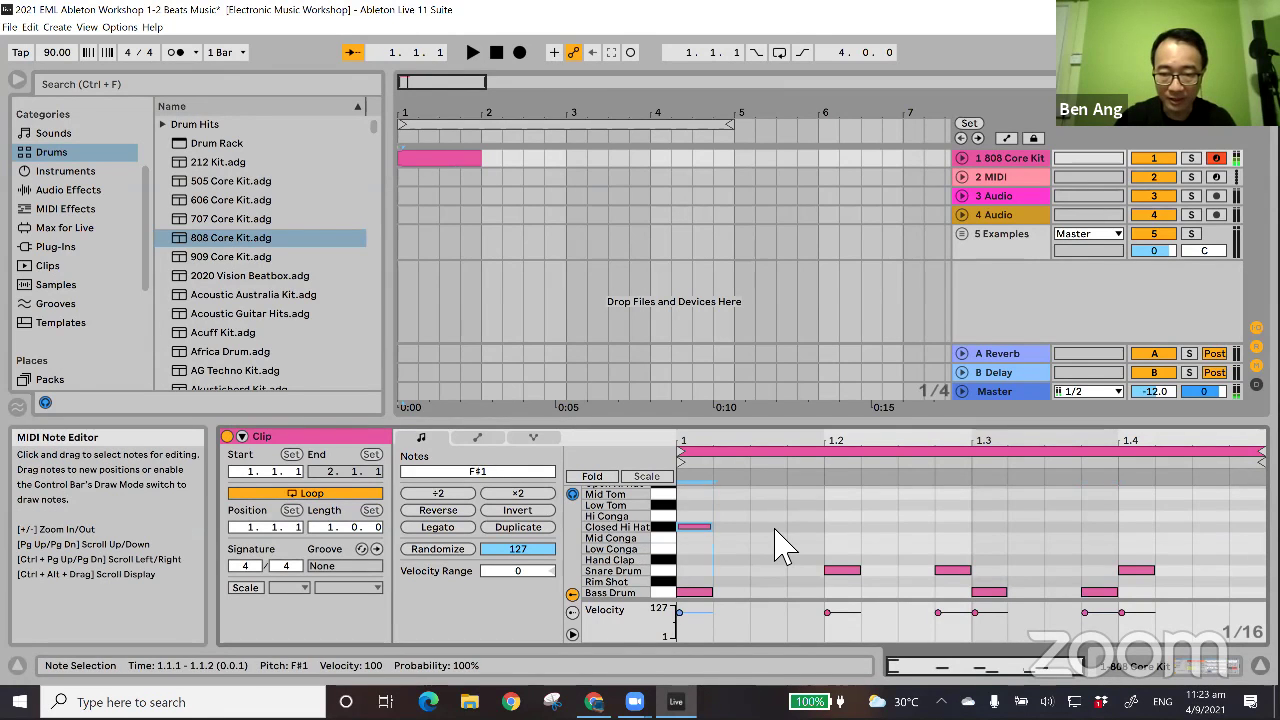
pyautogui.doubleClick(768, 527)
pyautogui.doubleClick(865, 527)
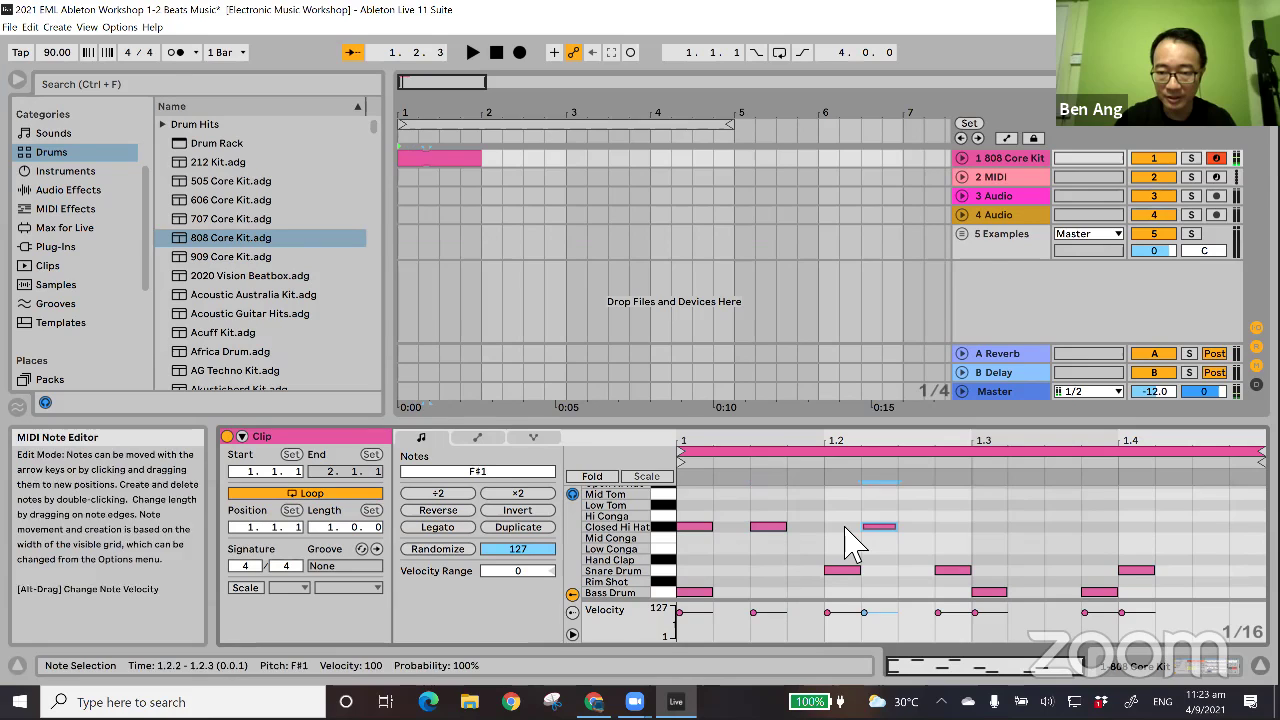
pyautogui.doubleClick(843, 527)
pyautogui.click(886, 527)
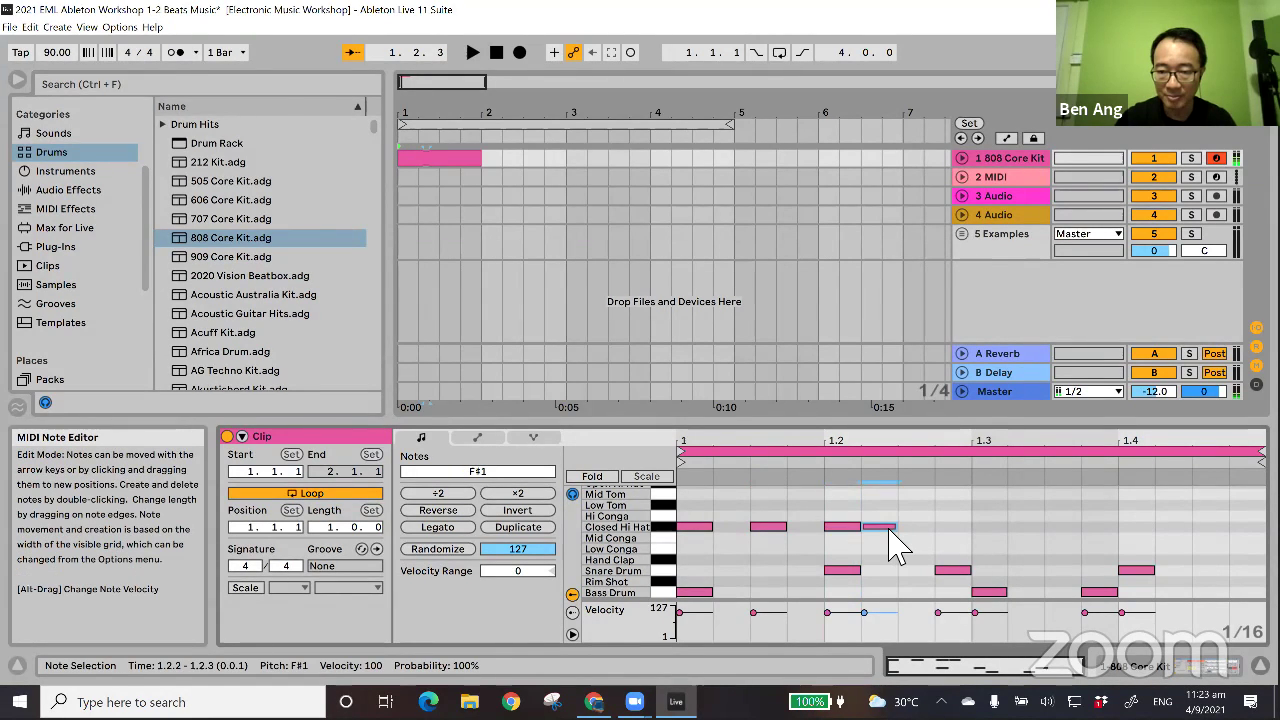
pyautogui.moveTo(887, 530); pyautogui.dragTo(936, 533)
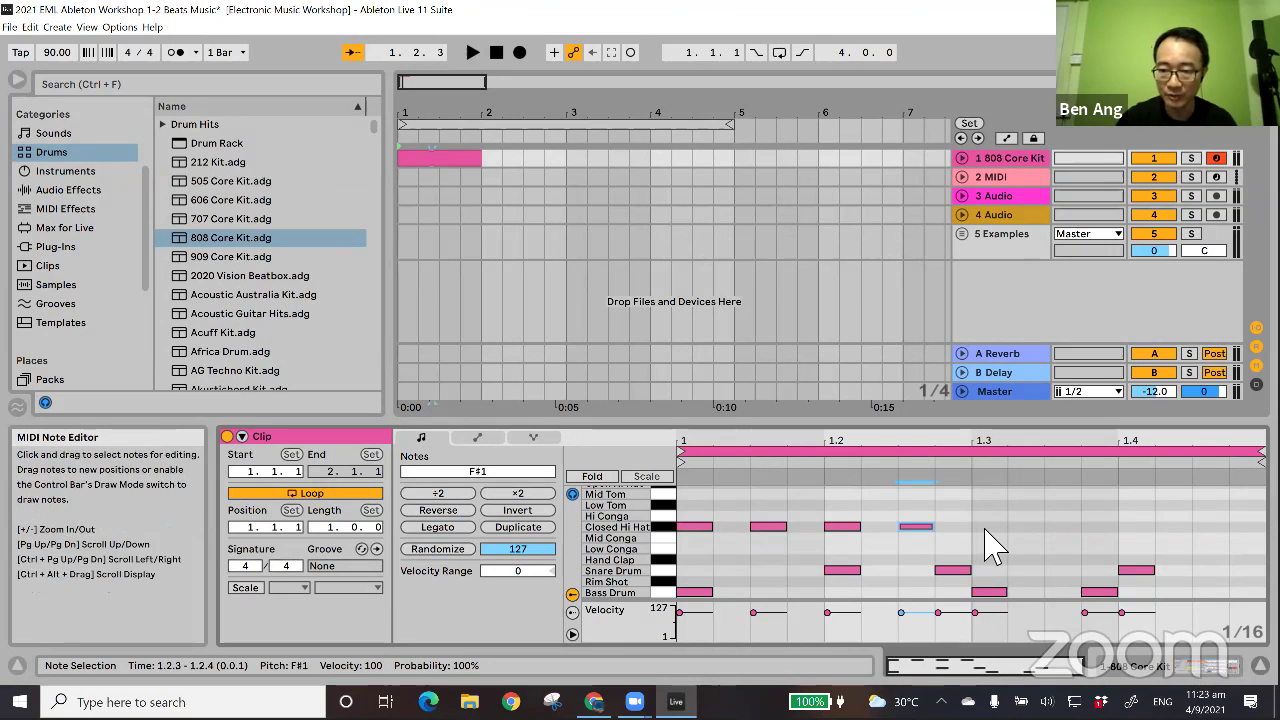
# - Place Closed Hi Hat notes at 1.3.1, 1.3.3, 1.4.1 and 1.4.3
pyautogui.doubleClick(985, 528)
pyautogui.click(1063, 531)
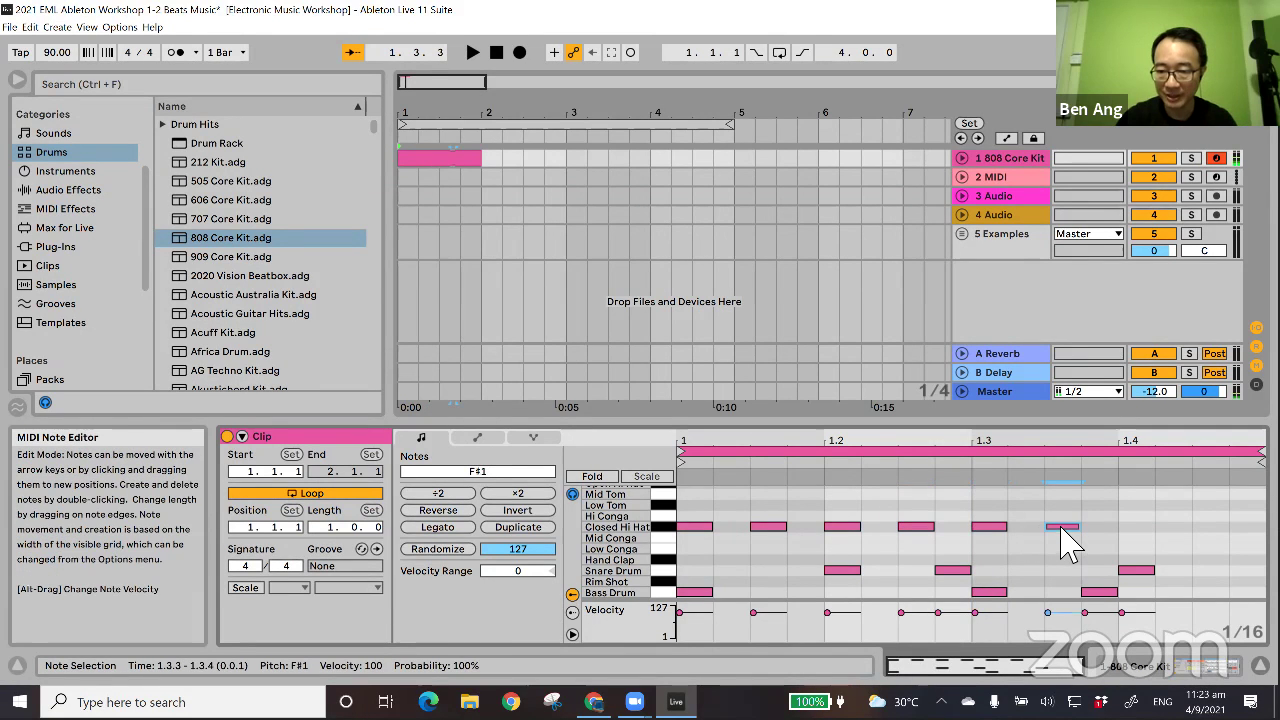
pyautogui.doubleClick(1063, 528)
pyautogui.click(1140, 540)
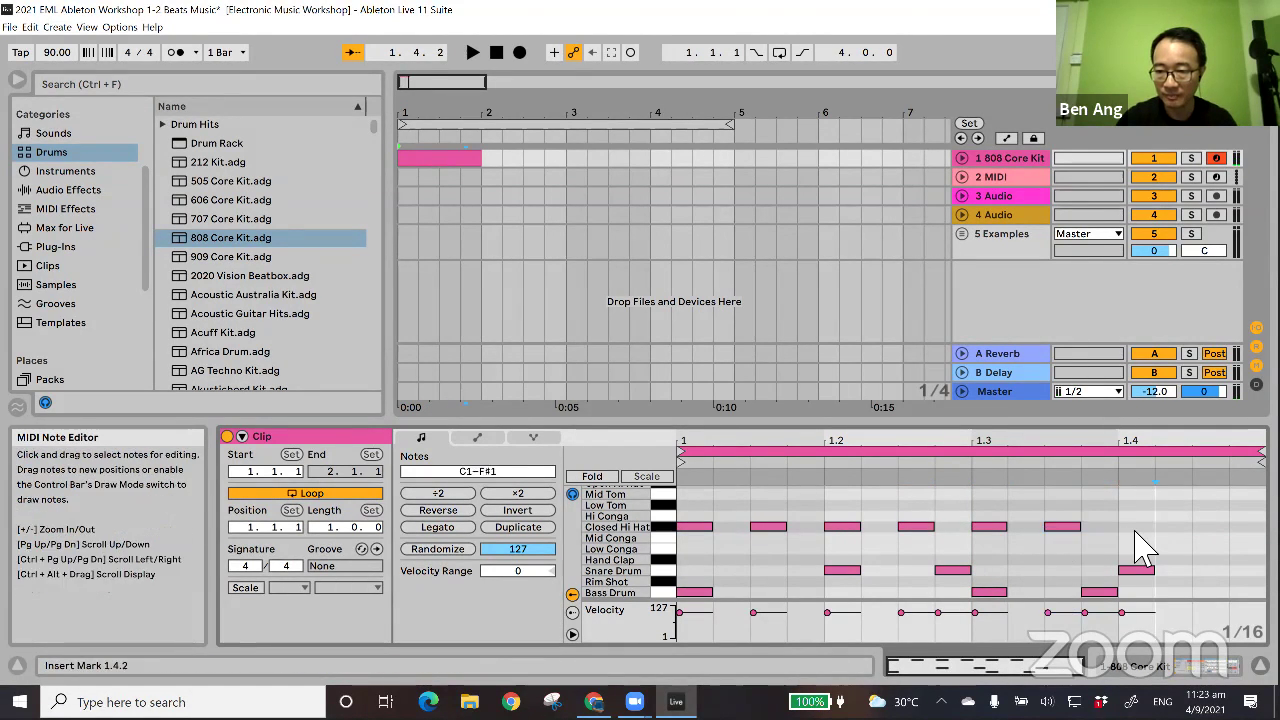
pyautogui.doubleClick(1138, 538)
pyautogui.press('Up')
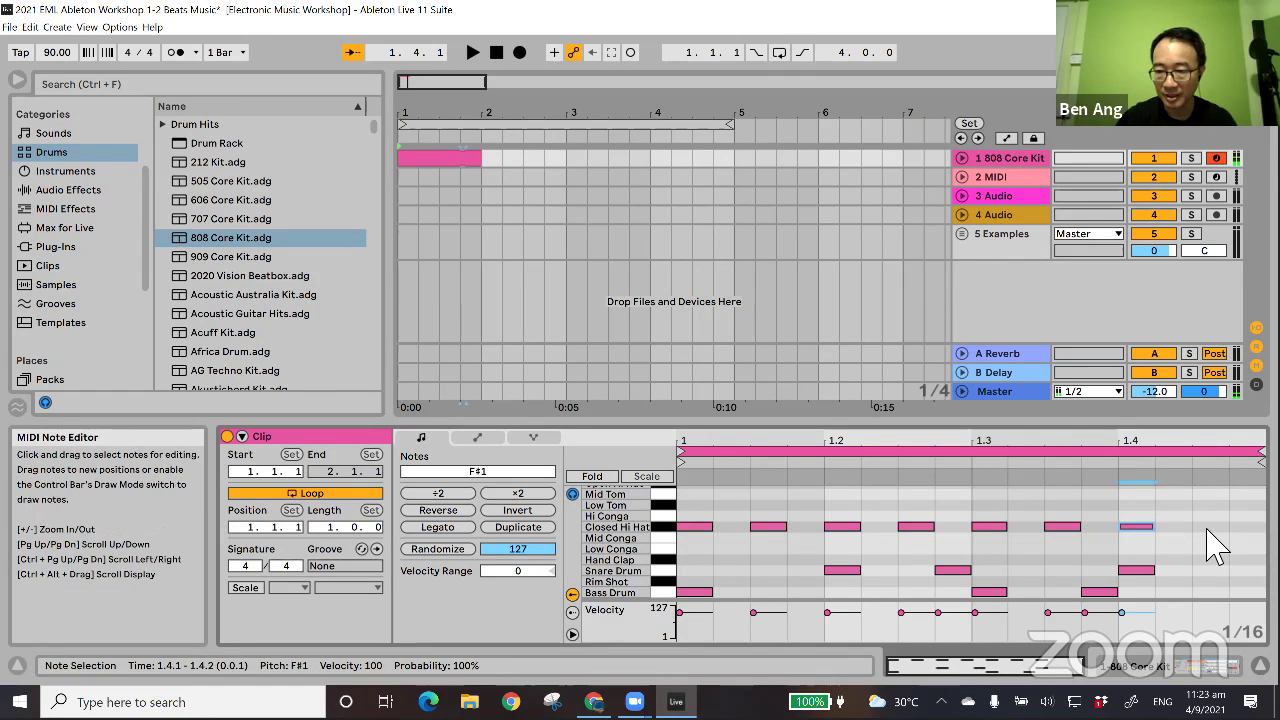
pyautogui.doubleClick(1212, 529)
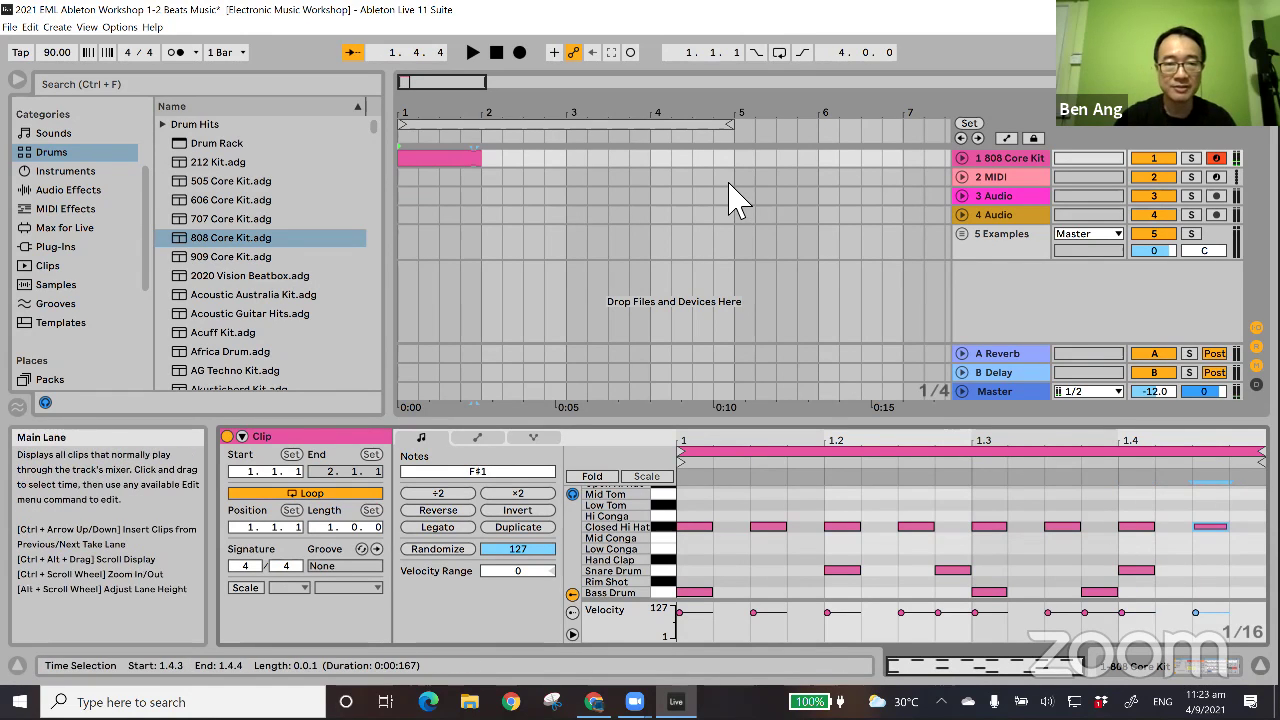
# - Stop playback, then play the one-bar hip-hop beat once more and stop it
pyautogui.click(496, 56)
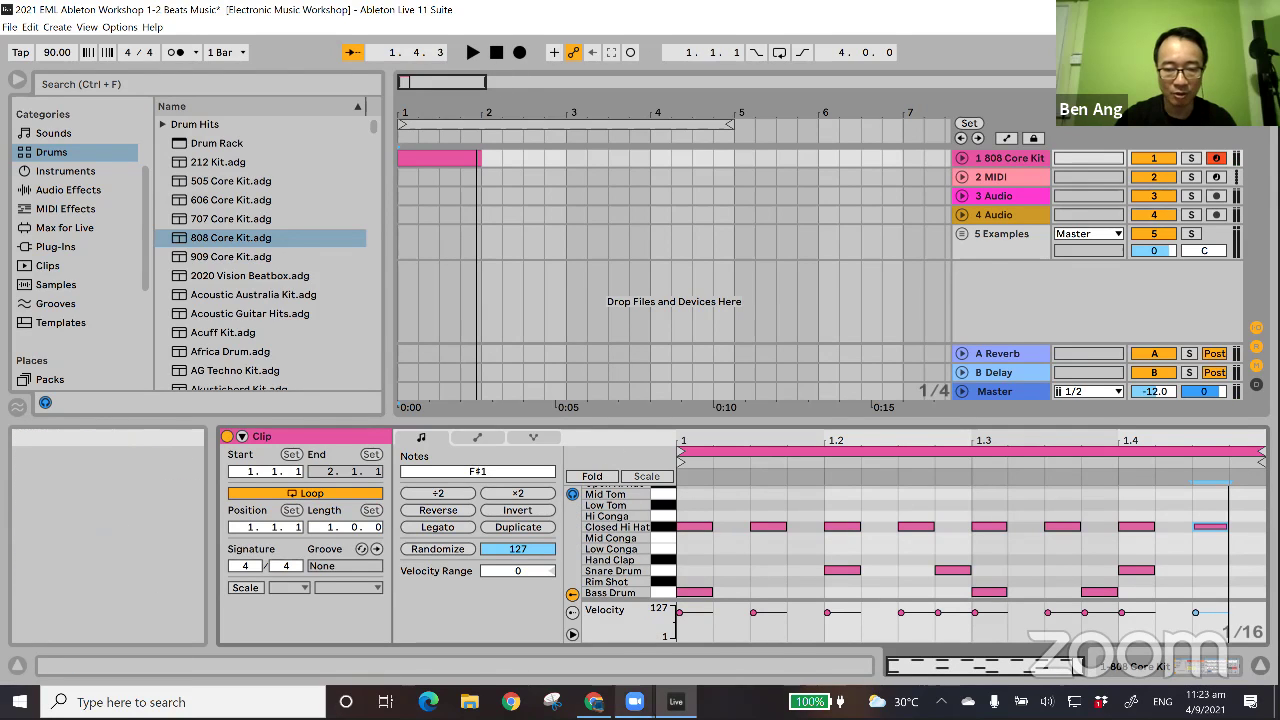
pyautogui.moveTo(634, 701)
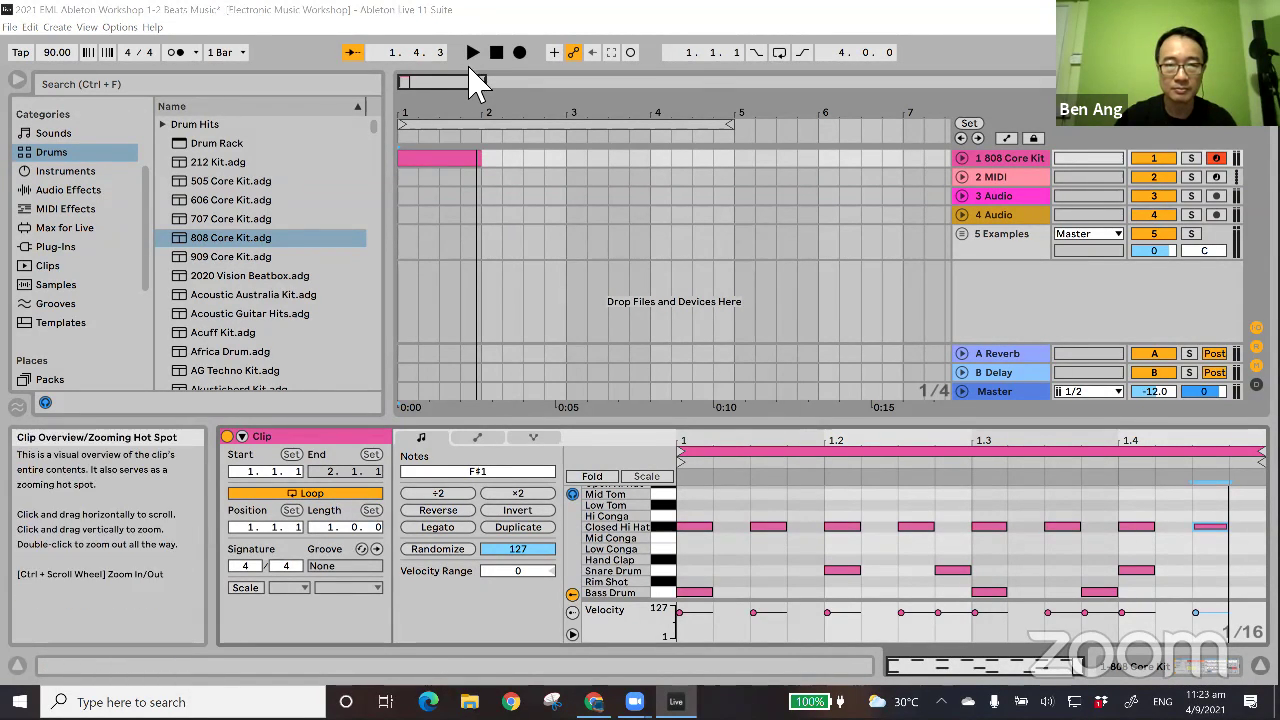
pyautogui.click(474, 55)
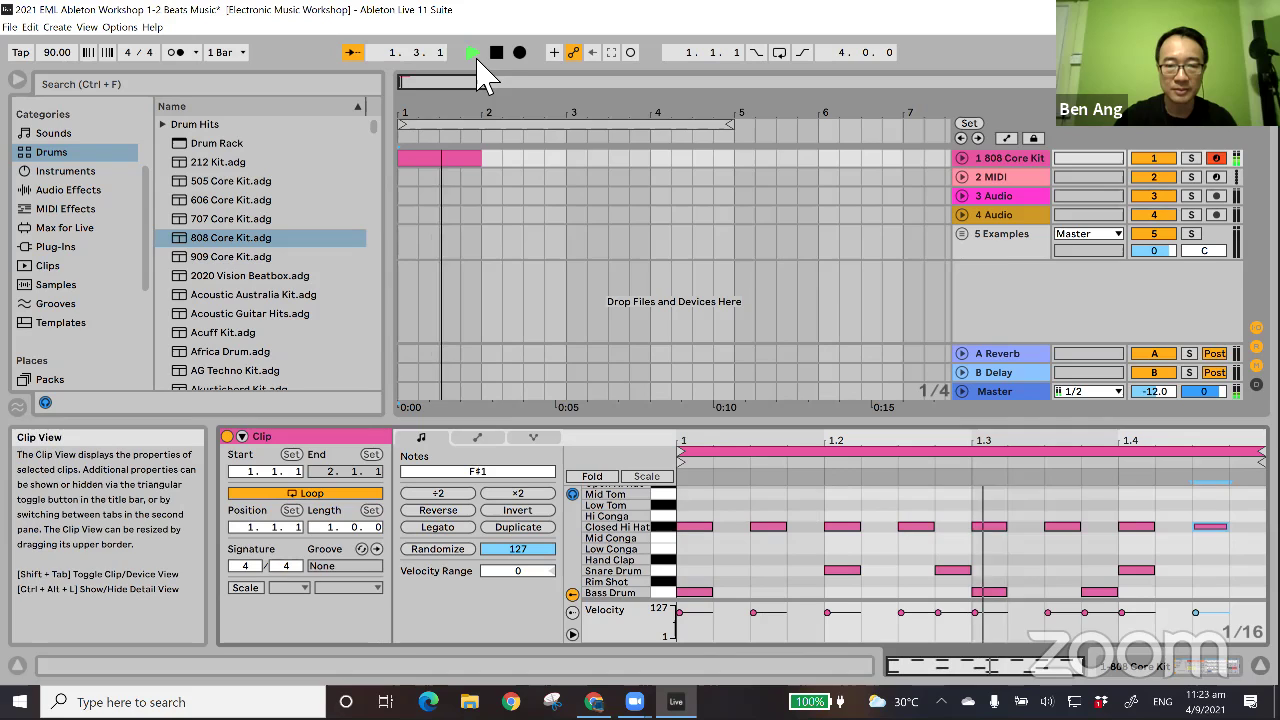
pyautogui.click(496, 53)
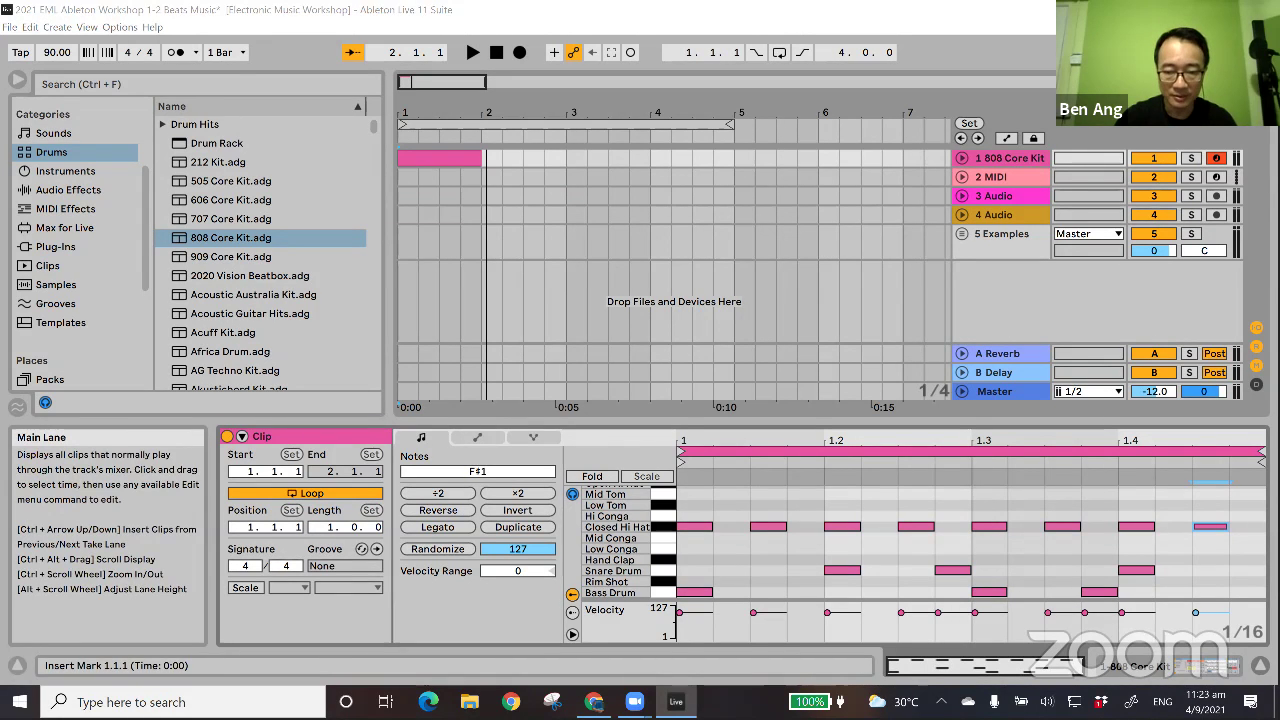
# - Close the enlarged beat image in Chrome and scroll down to the Add Music section
pyautogui.hotkey('alt', 'Tab')
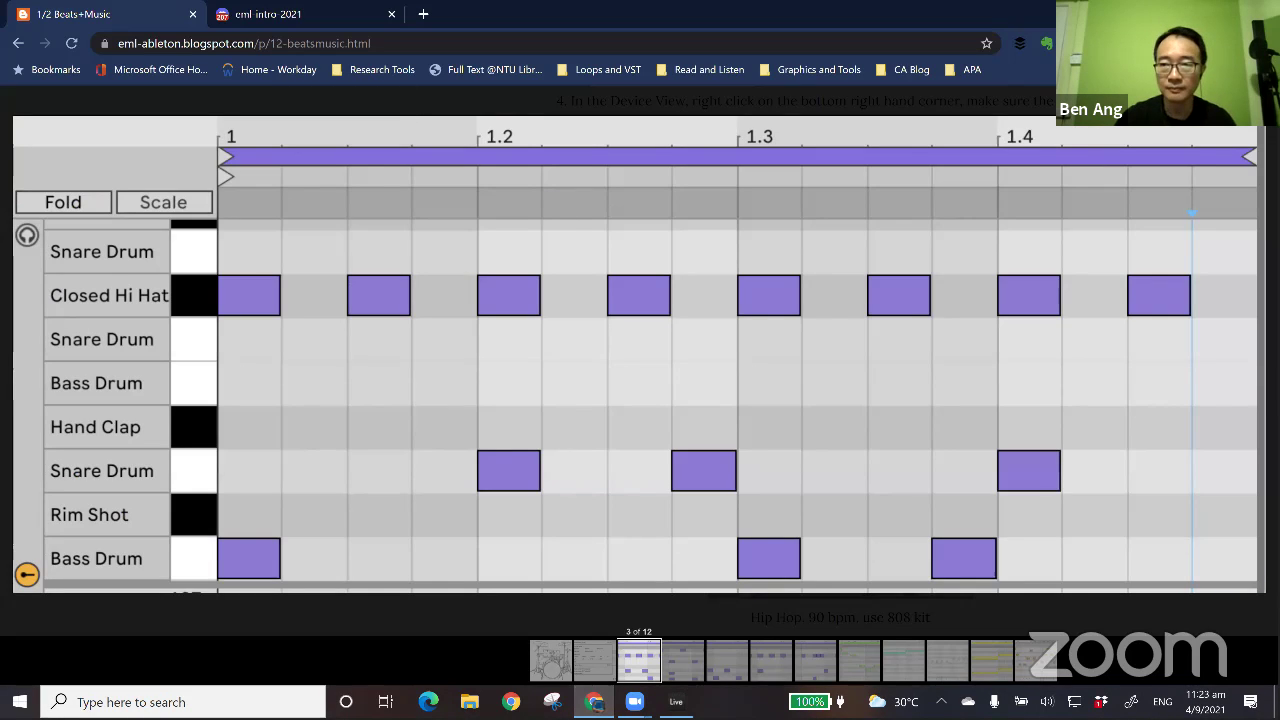
pyautogui.press('Escape')
pyautogui.scroll(-6, 700, 380)
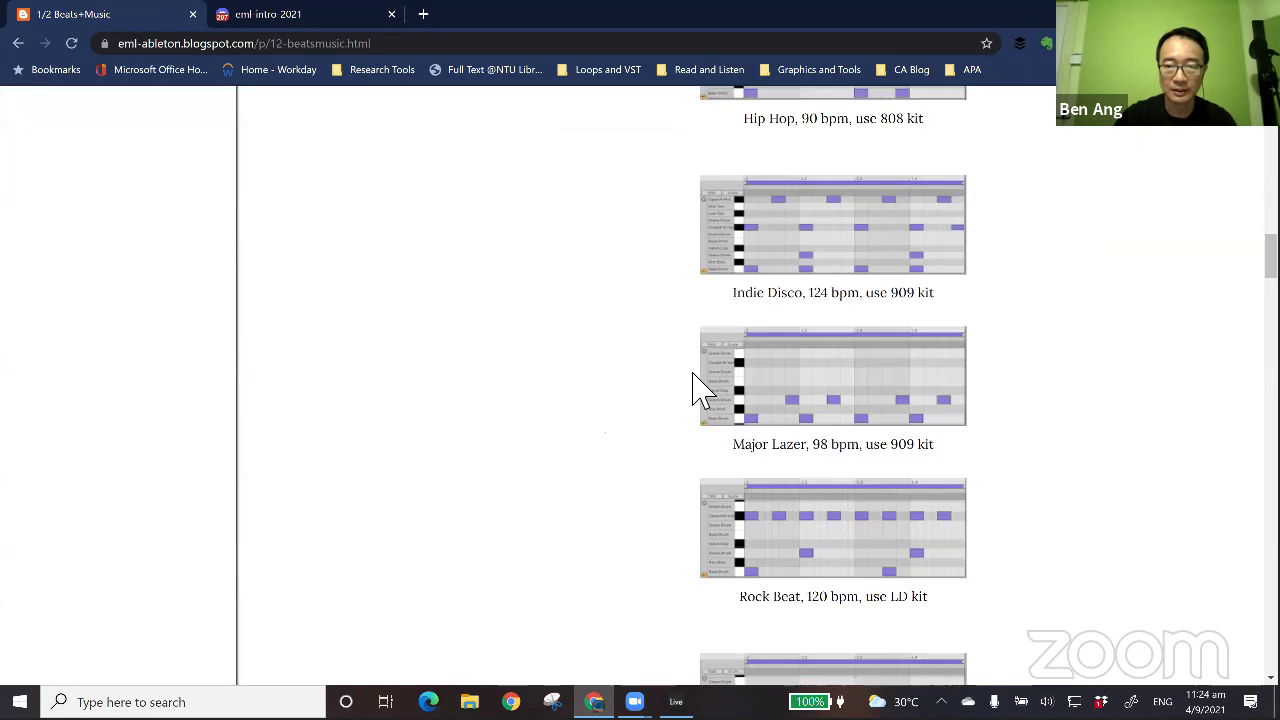
pyautogui.scroll(-4, 700, 388)
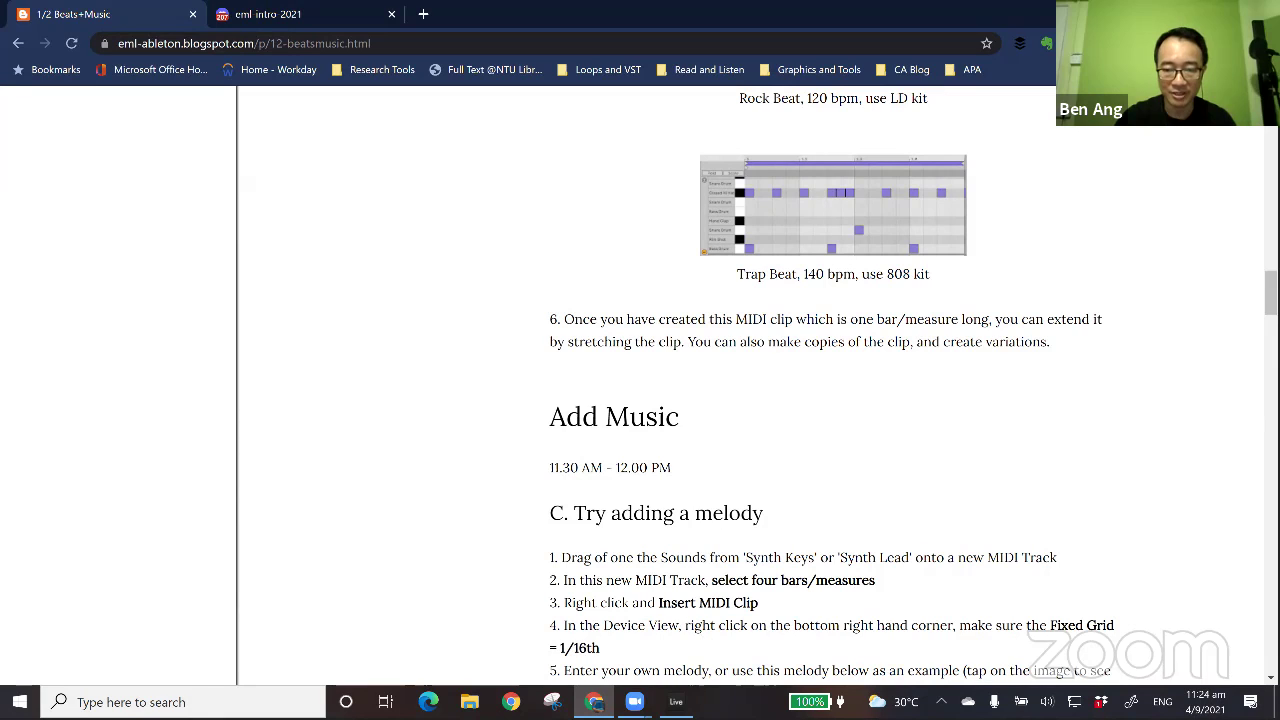
# - Duplicate the 808 clip with Ctrl+D to span four bars, then play and stop it
pyautogui.hotkey('alt', 'Tab')
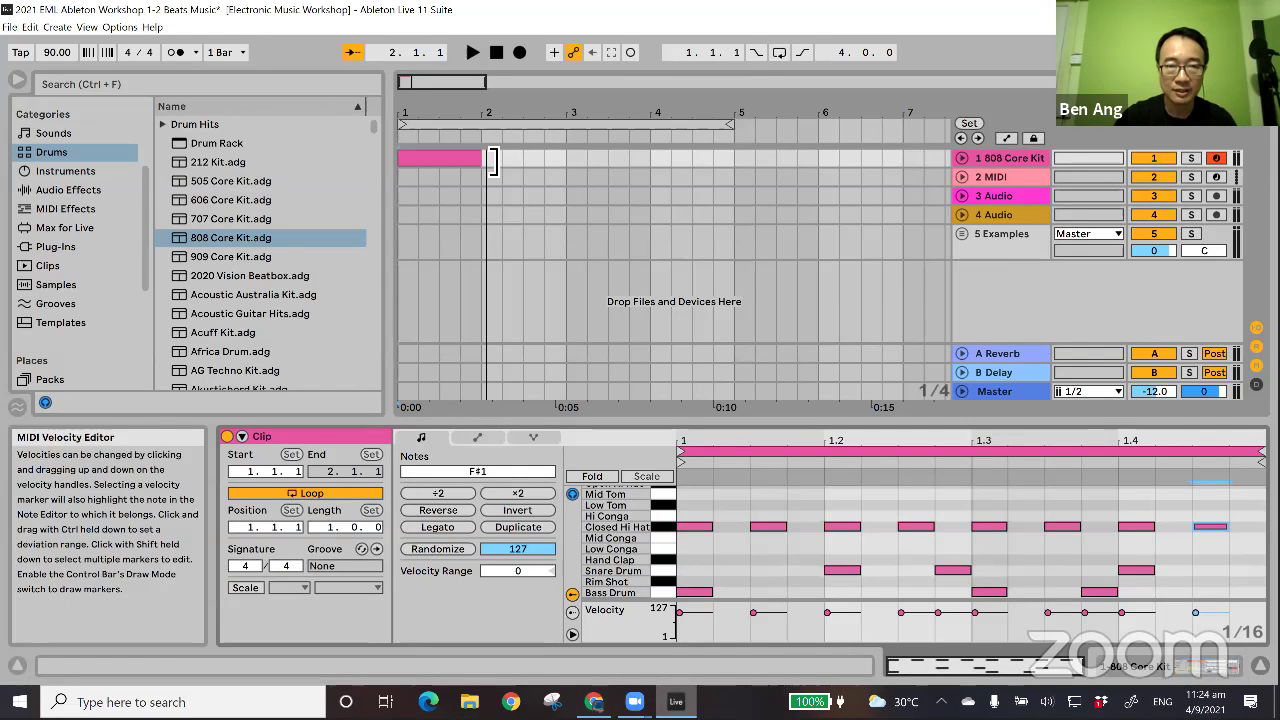
pyautogui.hotkey('ctrl', 'd')
pyautogui.hotkey('ctrl', 'd')
pyautogui.hotkey('ctrl', 'd')
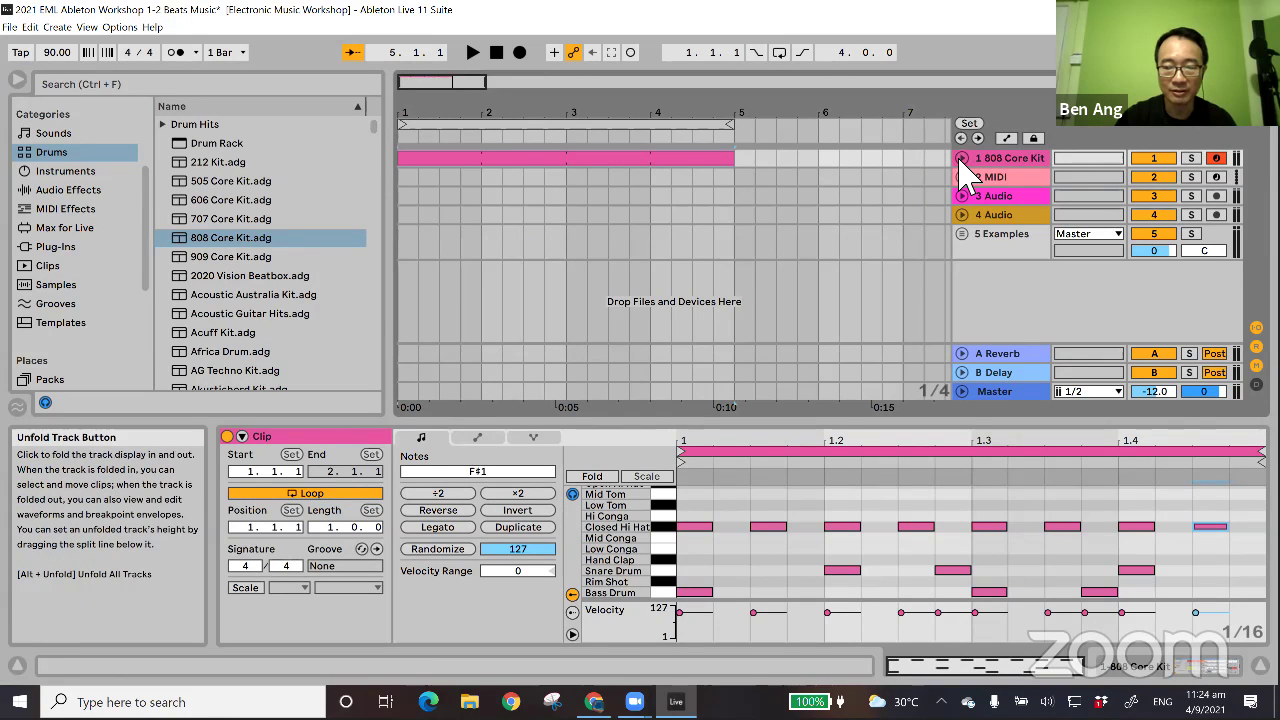
pyautogui.click(472, 52)
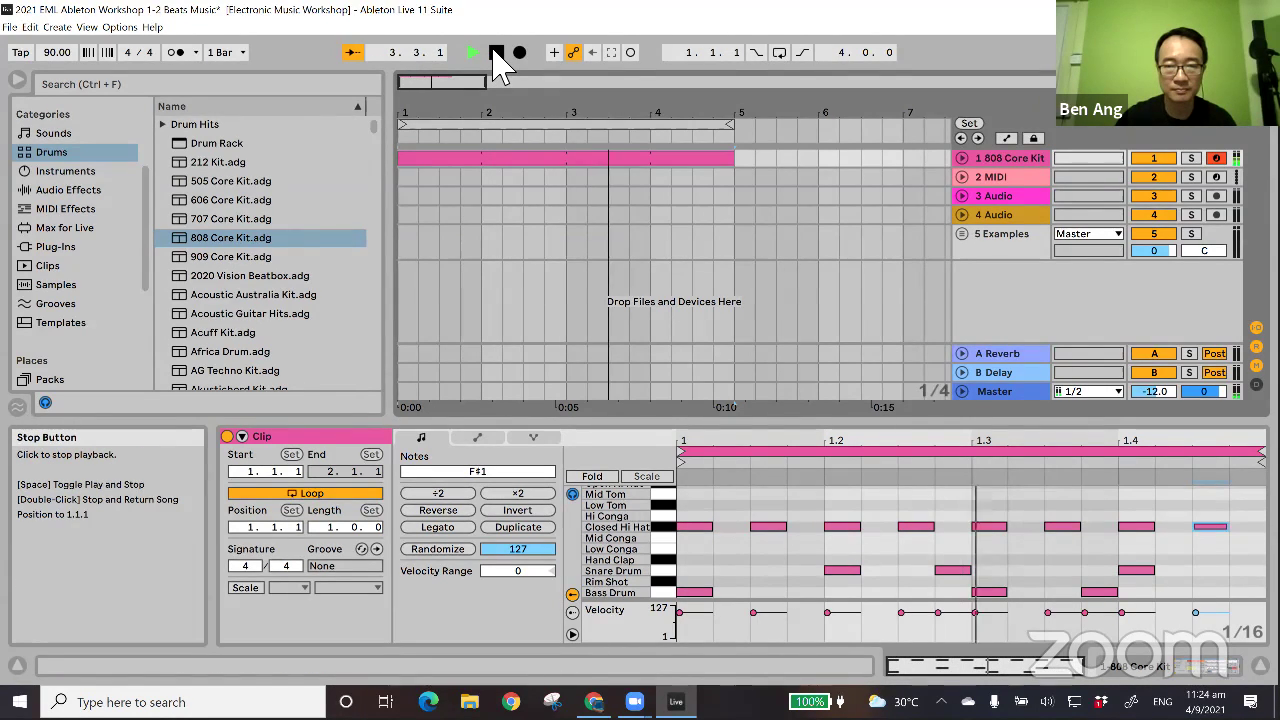
pyautogui.click(497, 54)
# - Expand the 808 Core Kit track and clear the time selection
pyautogui.click(961, 158)
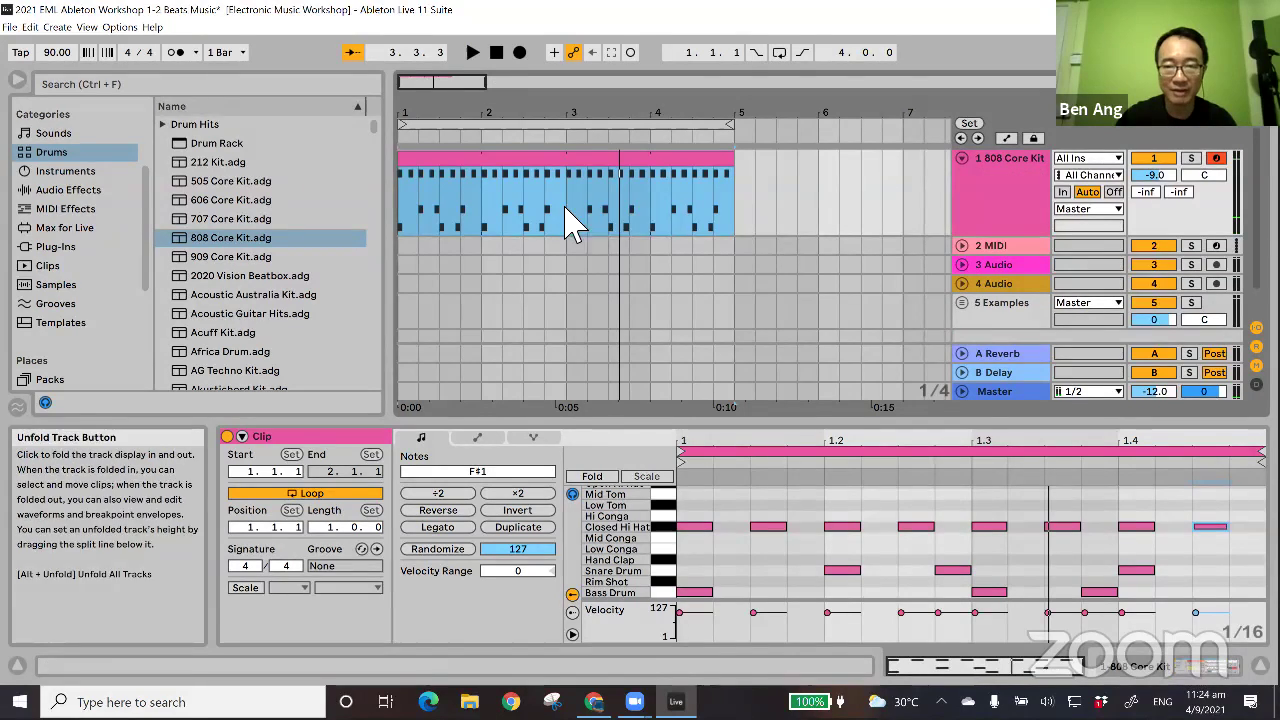
pyautogui.click(655, 215)
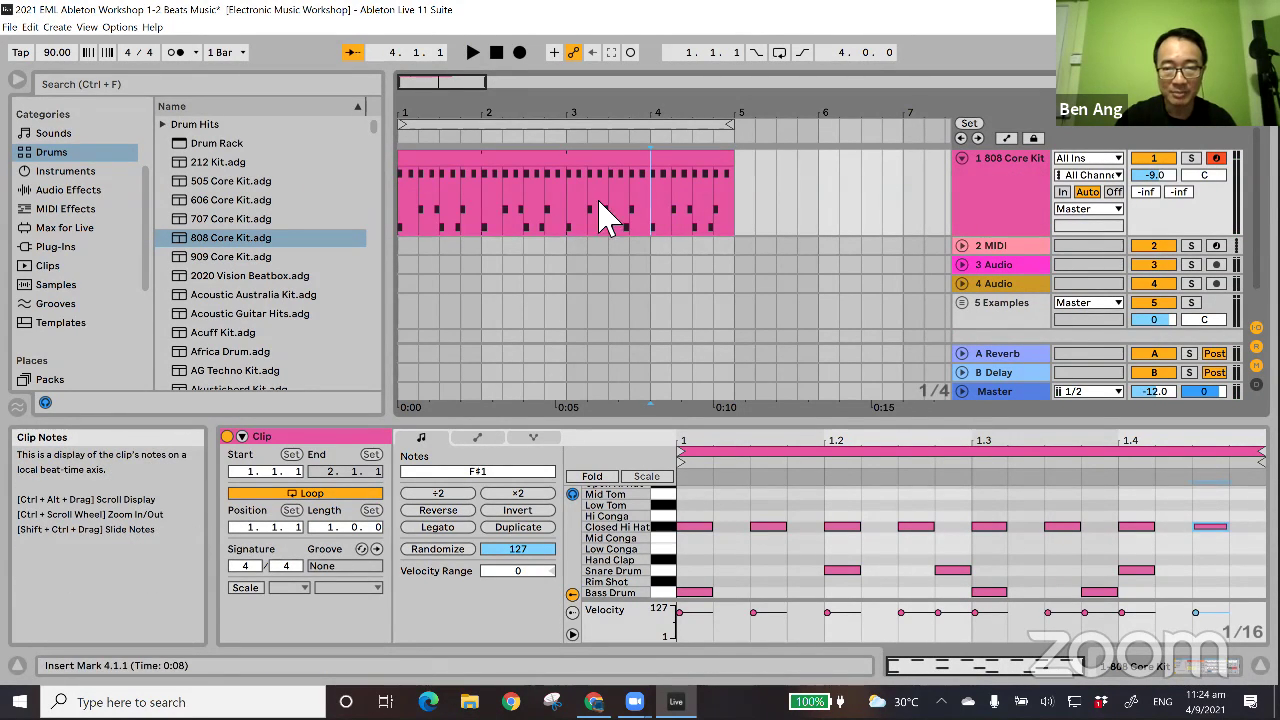
pyautogui.rightClick(481, 196)
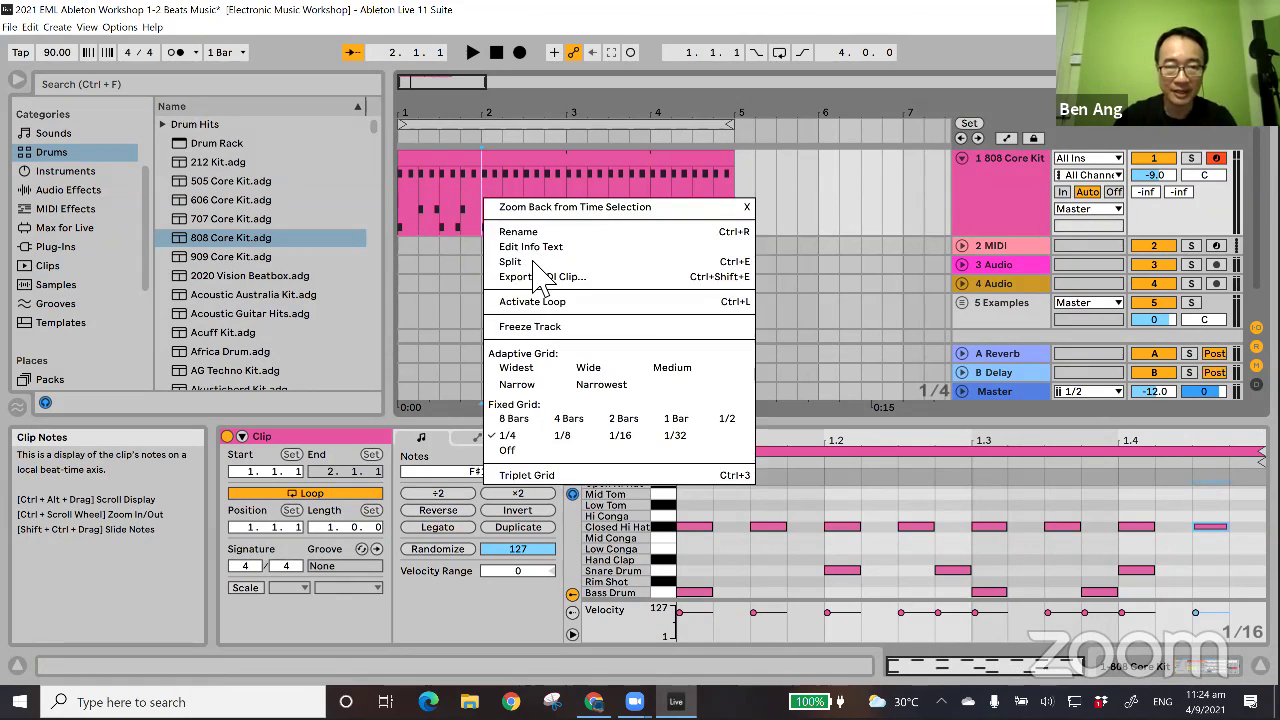
pyautogui.press('Escape')
pyautogui.rightClick(567, 198)
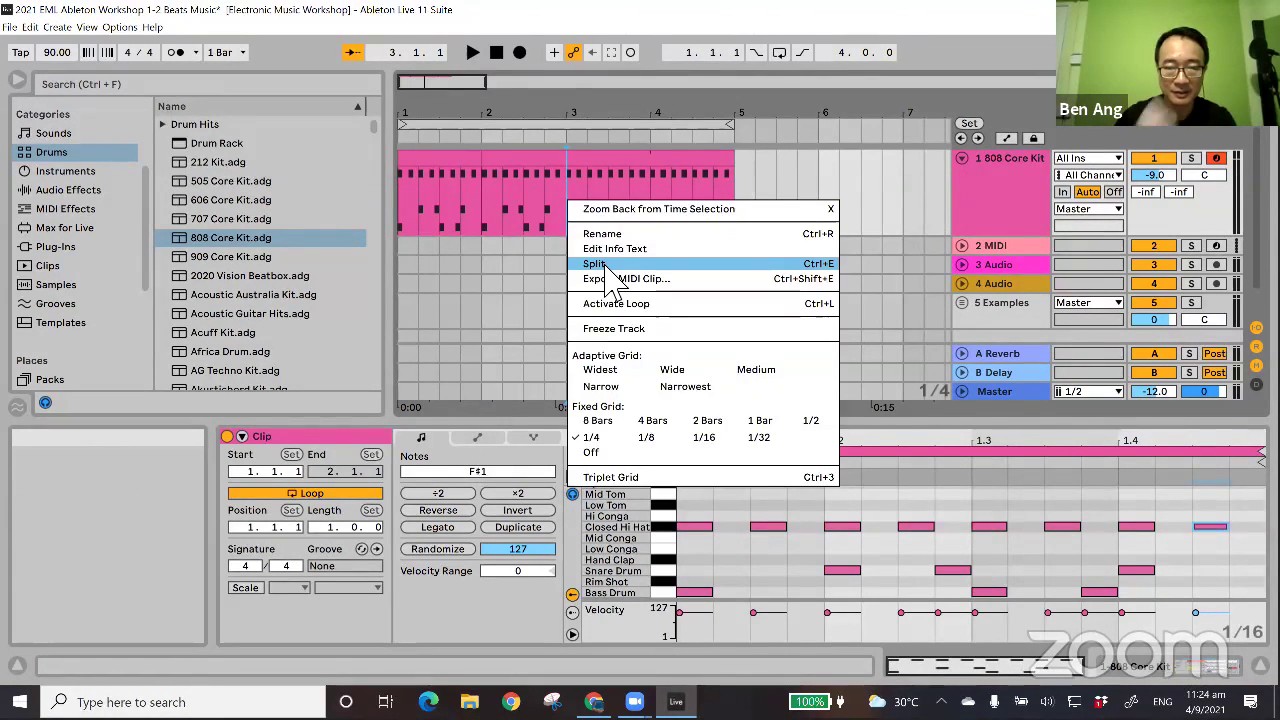
pyautogui.press('Escape')
# - Colour the bar 2 clip green and select it
pyautogui.keyDown('shift'); pyautogui.click(537, 168); pyautogui.keyUp('shift')
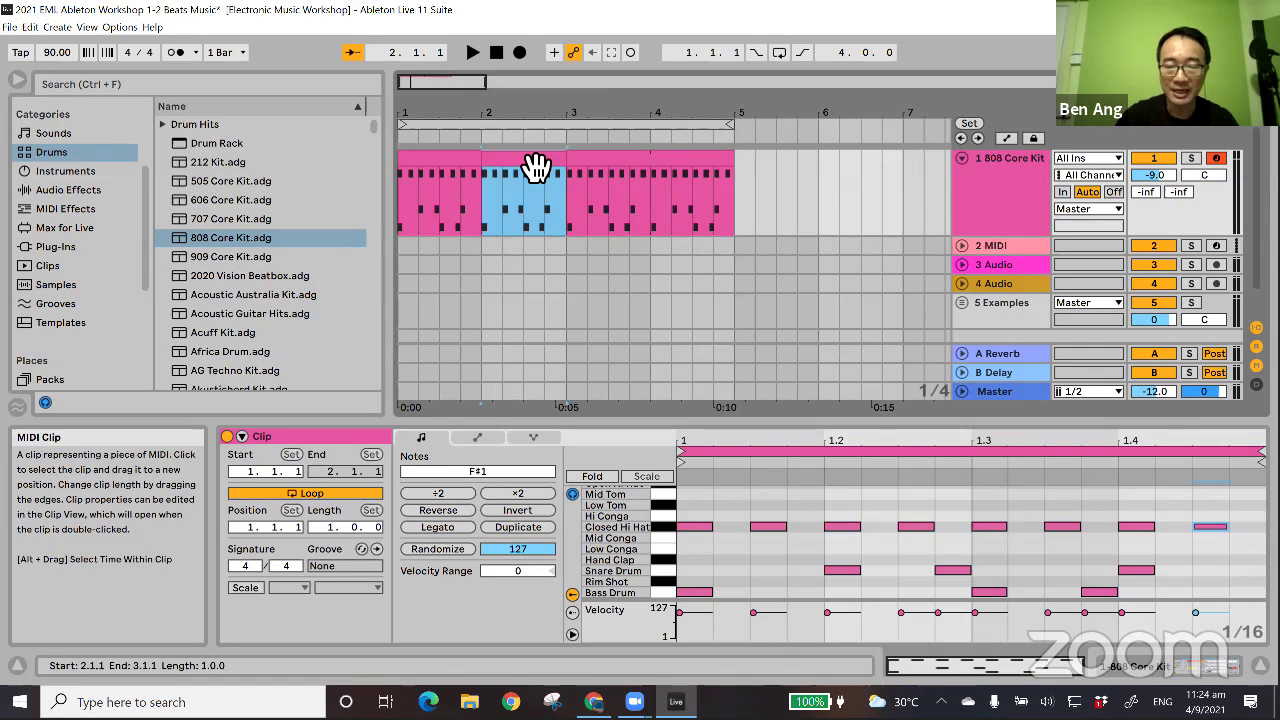
pyautogui.rightClick(537, 168)
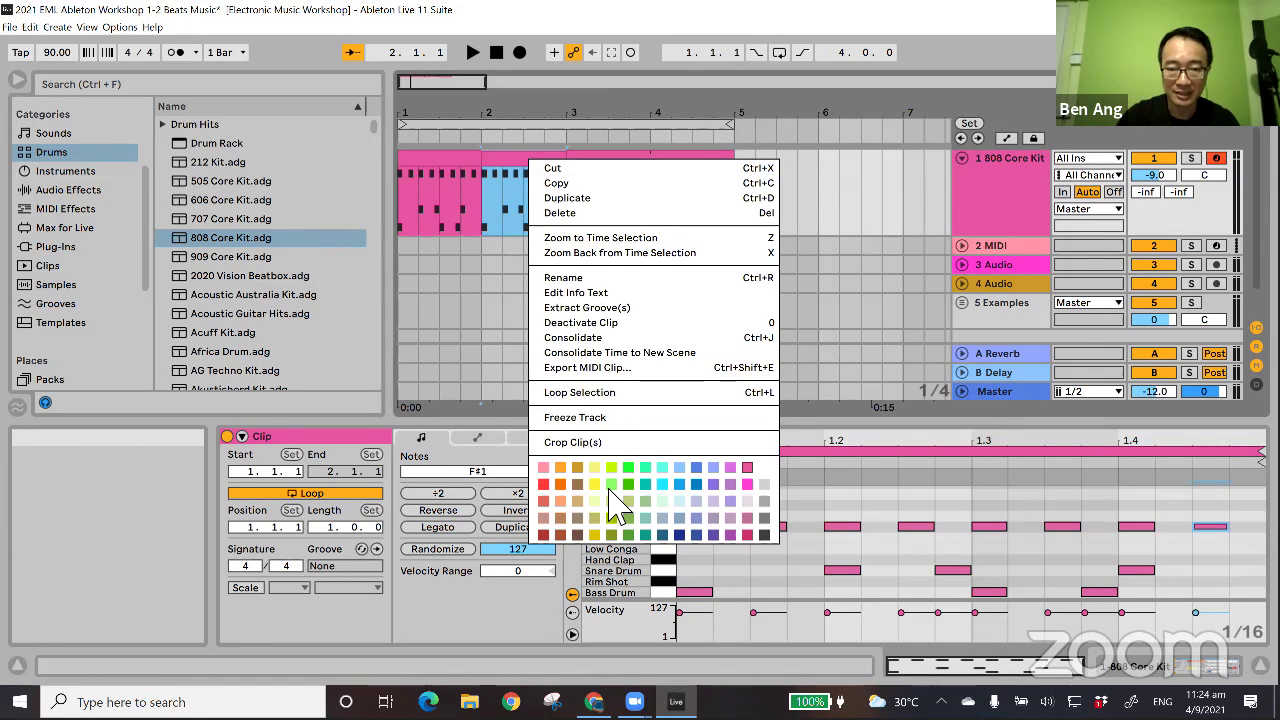
pyautogui.click(610, 485)
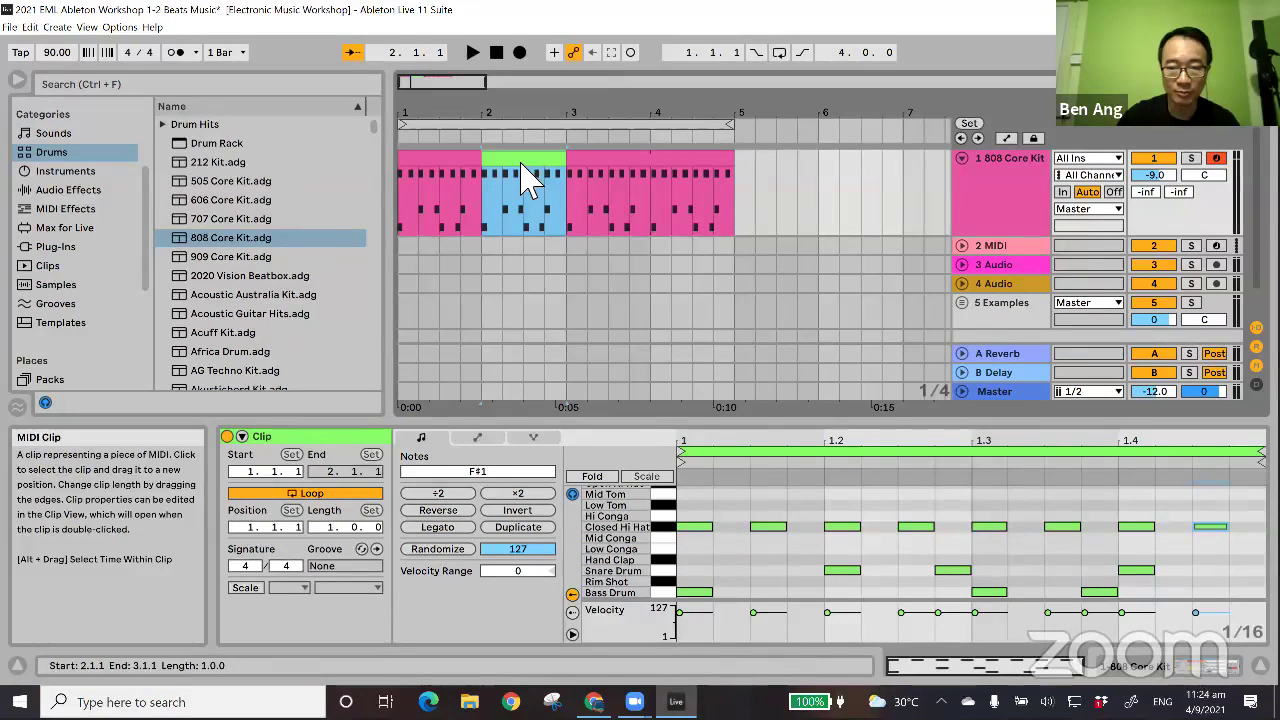
pyautogui.click(450, 163)
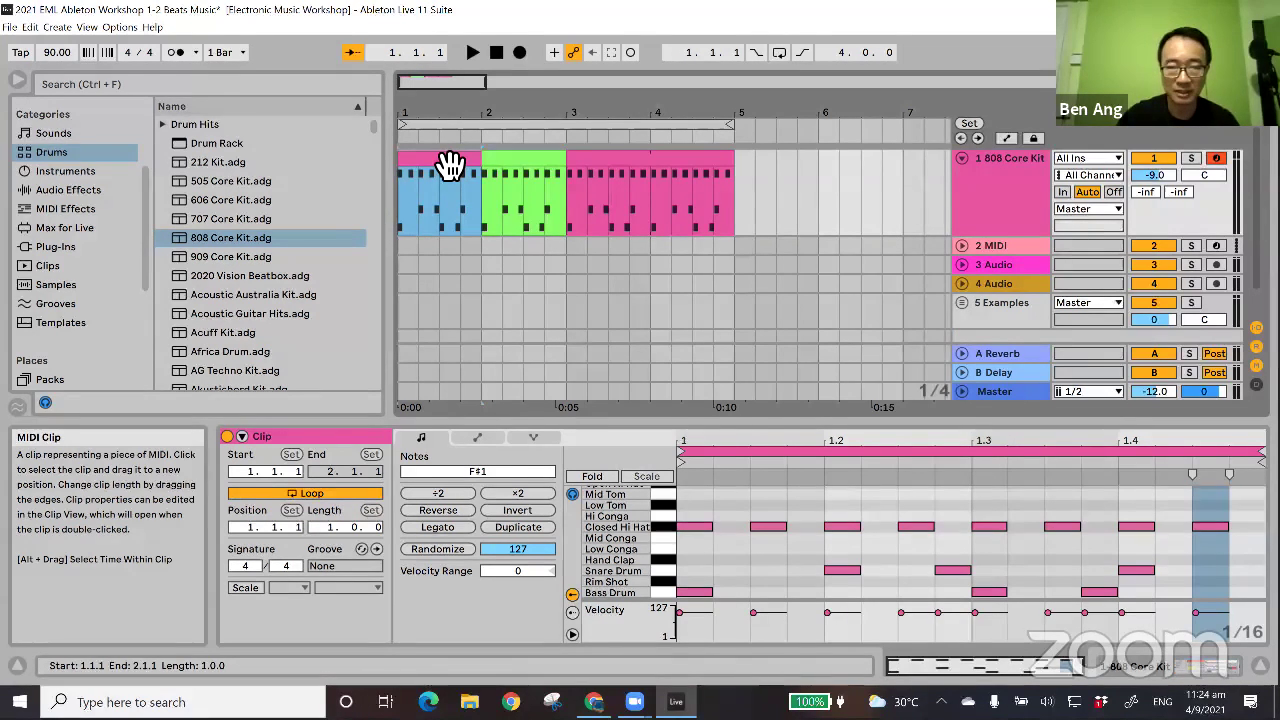
pyautogui.click(543, 162)
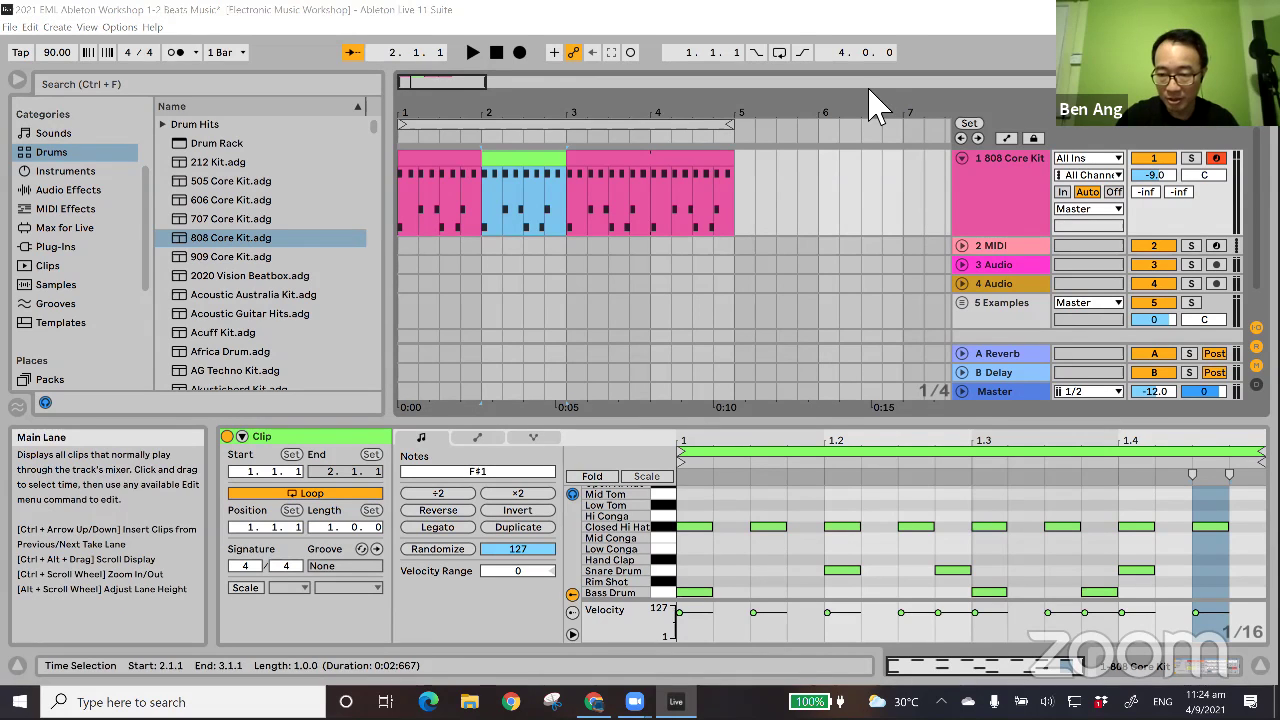
# - Add Snare Drum notes at 1.3.1–1.3.4 and 1.4.2–1.4.4, then play from the start
pyautogui.moveTo(1176, 567); pyautogui.dragTo(1246, 570)
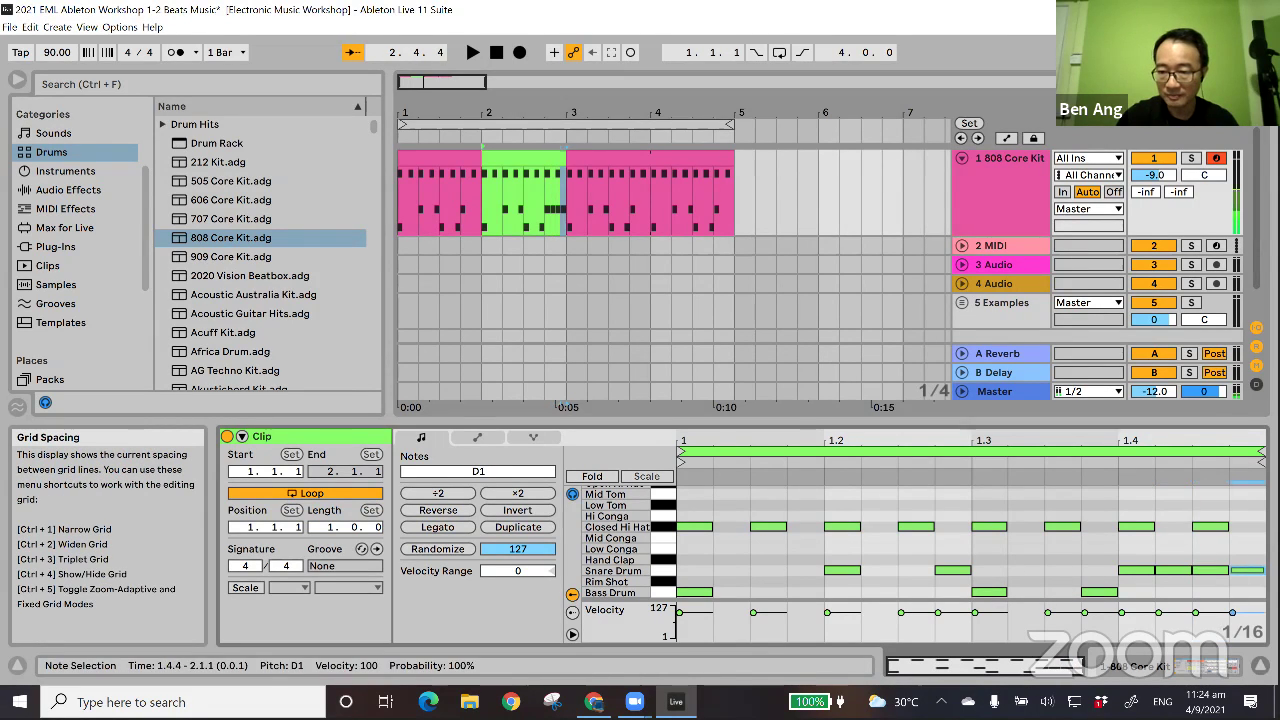
pyautogui.doubleClick(990, 571)
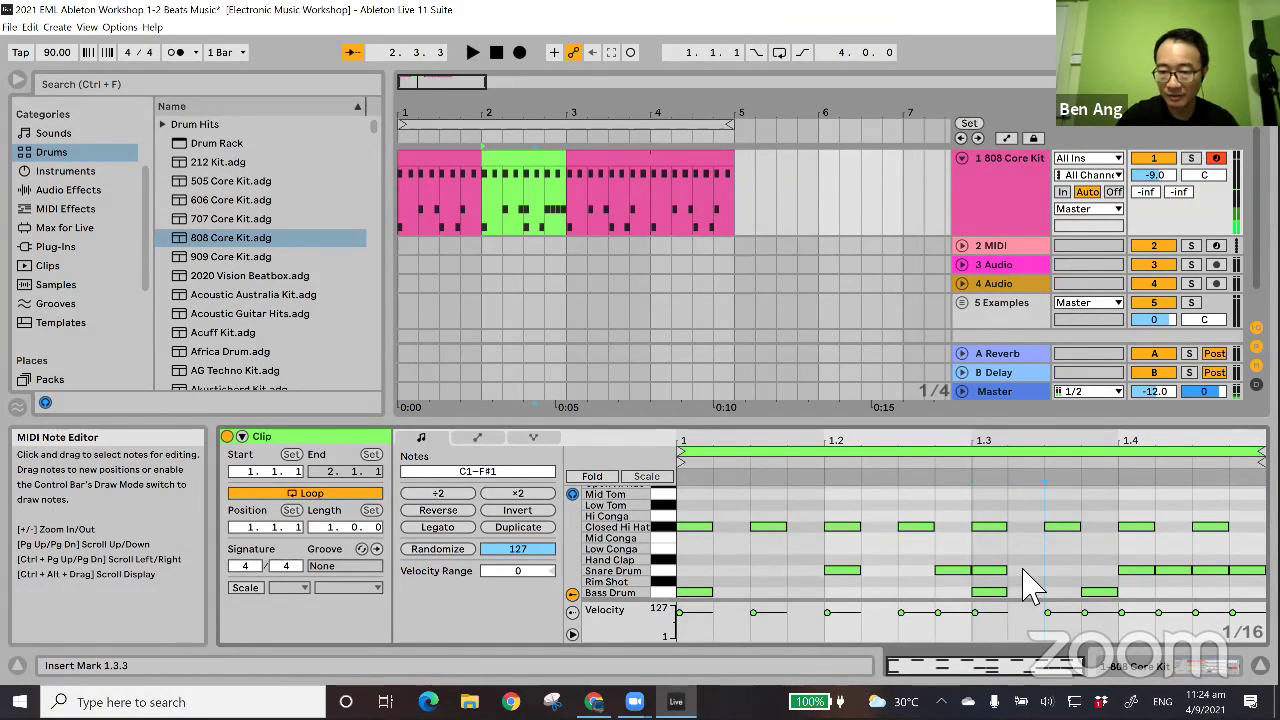
pyautogui.click(1025, 571)
pyautogui.click(1063, 571)
pyautogui.click(1101, 572)
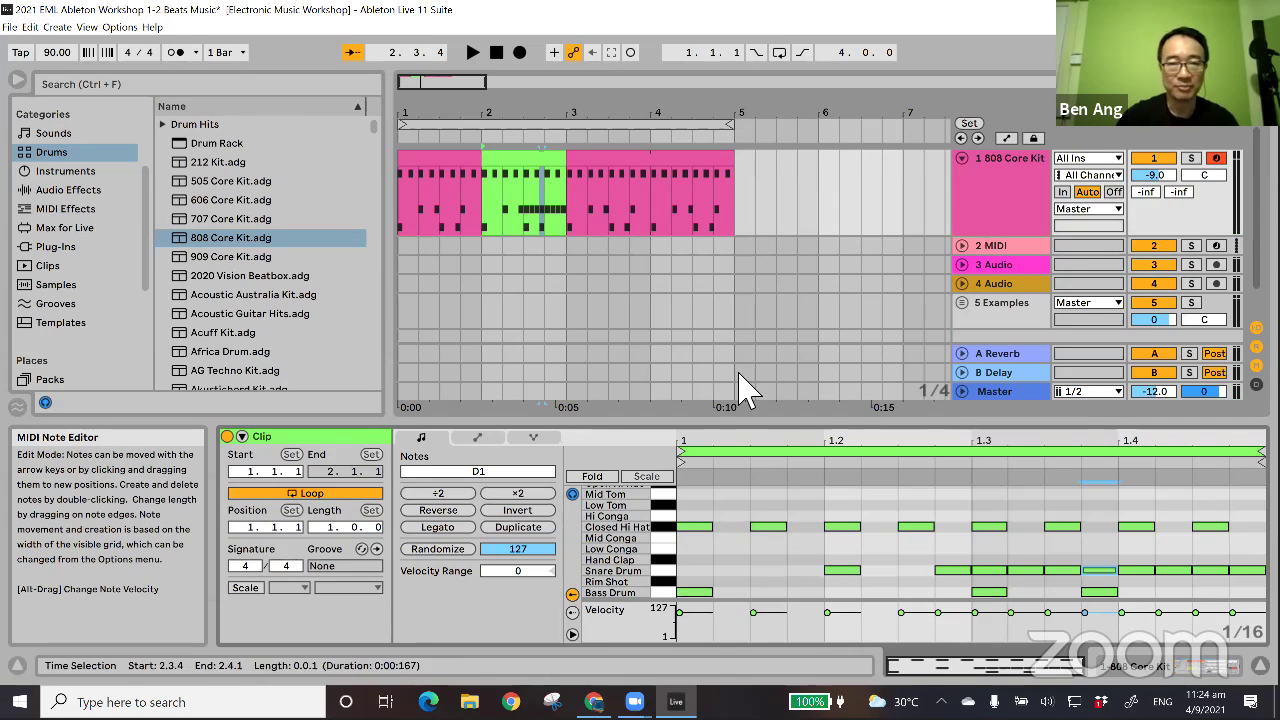
pyautogui.click(490, 56)
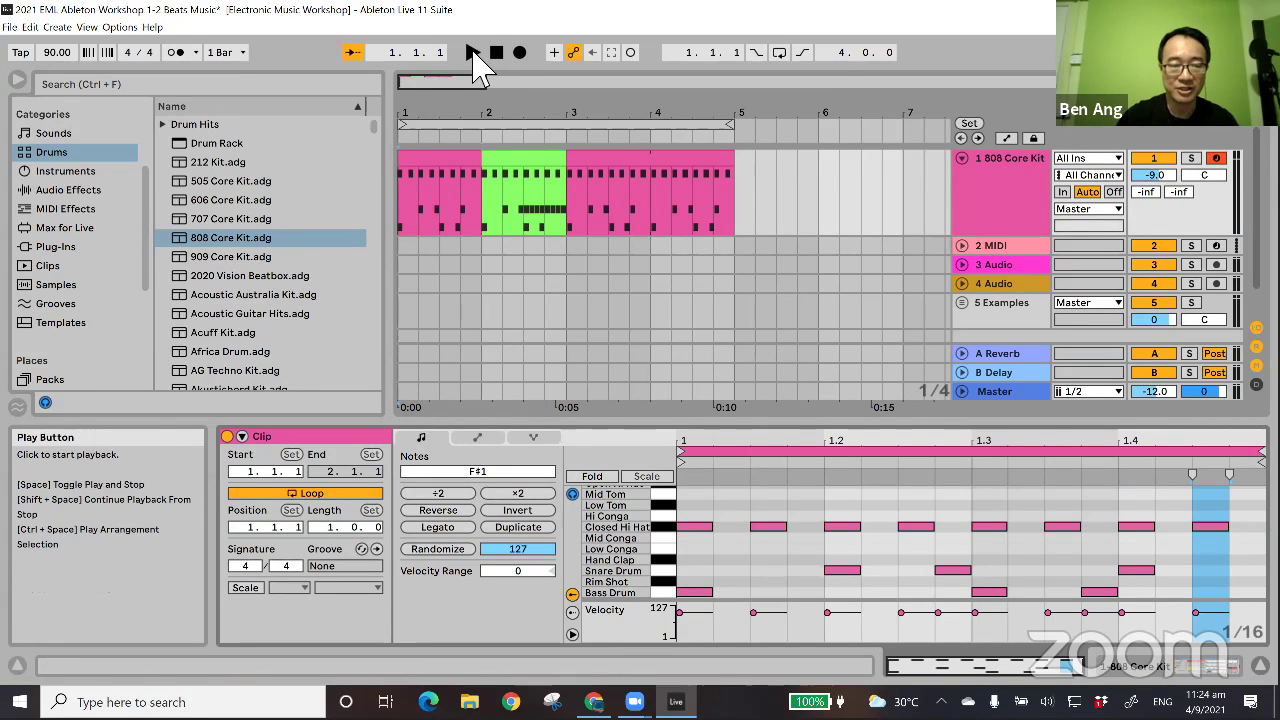
pyautogui.click(473, 54)
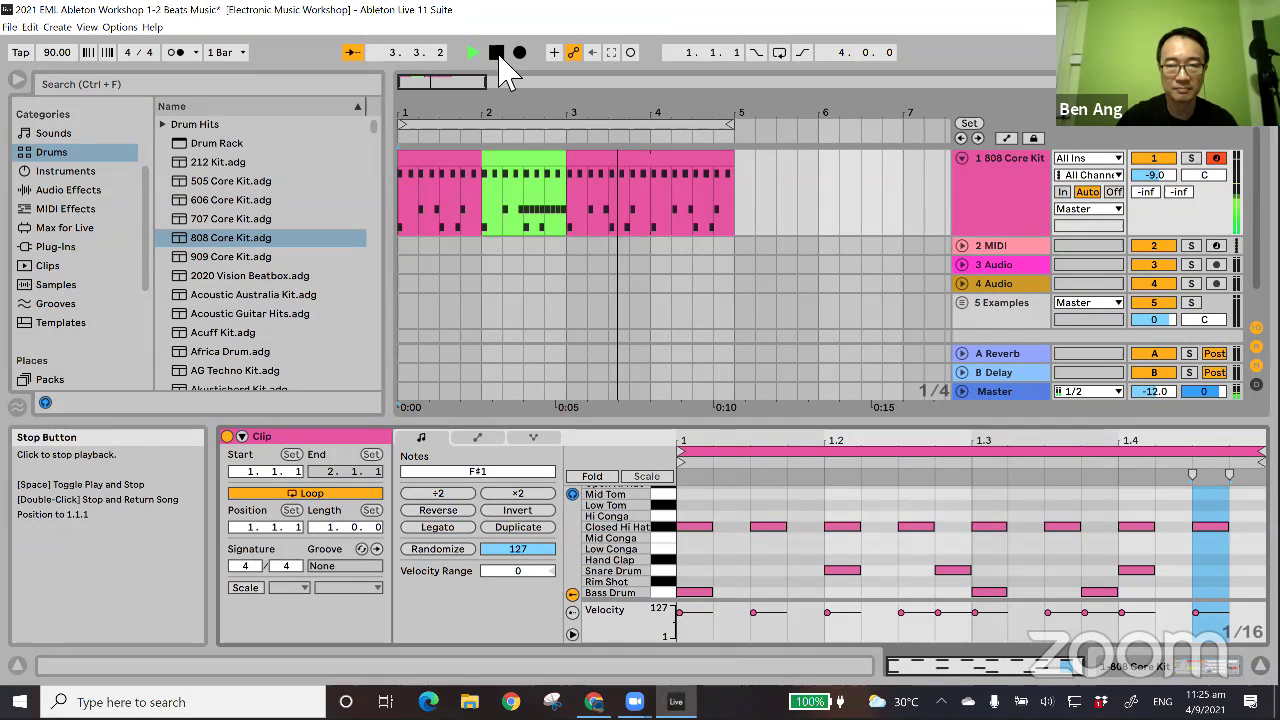
# - Copy the green snare-fill clip from bar 2 and paste it into bar 4 of the 808 track
pyautogui.click(498, 55)
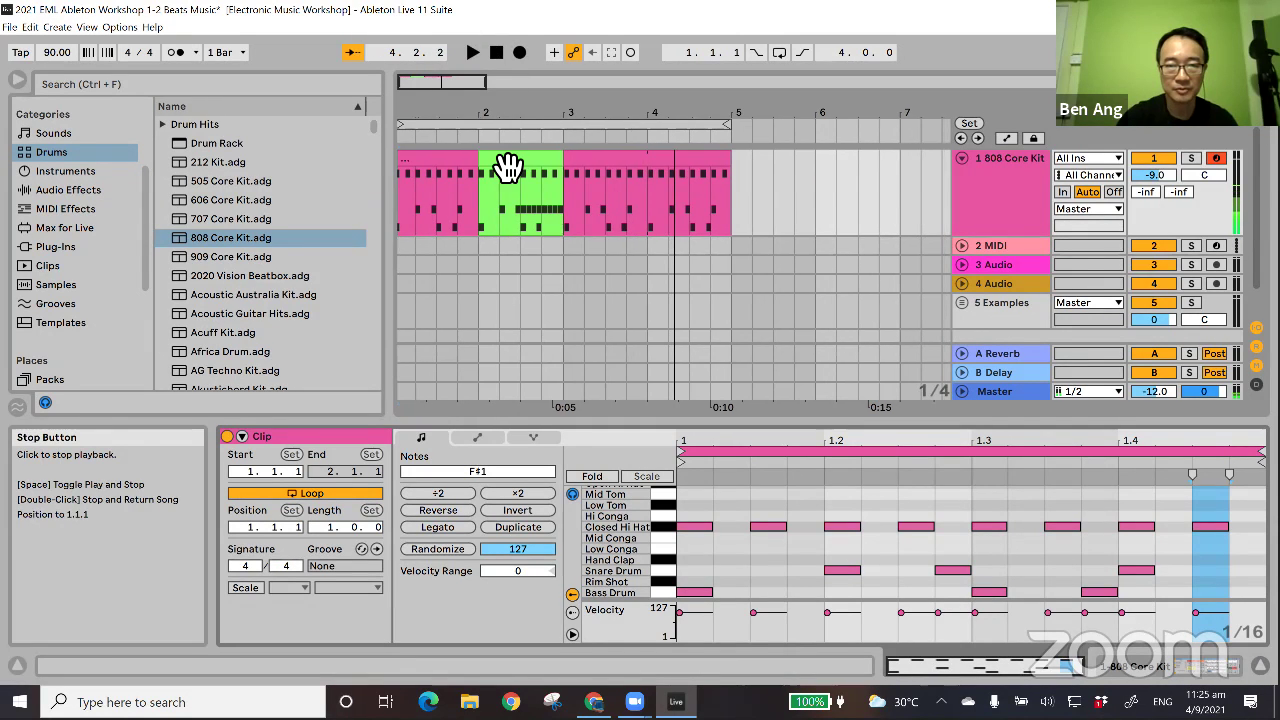
pyautogui.click(508, 163)
pyautogui.rightClick(508, 163)
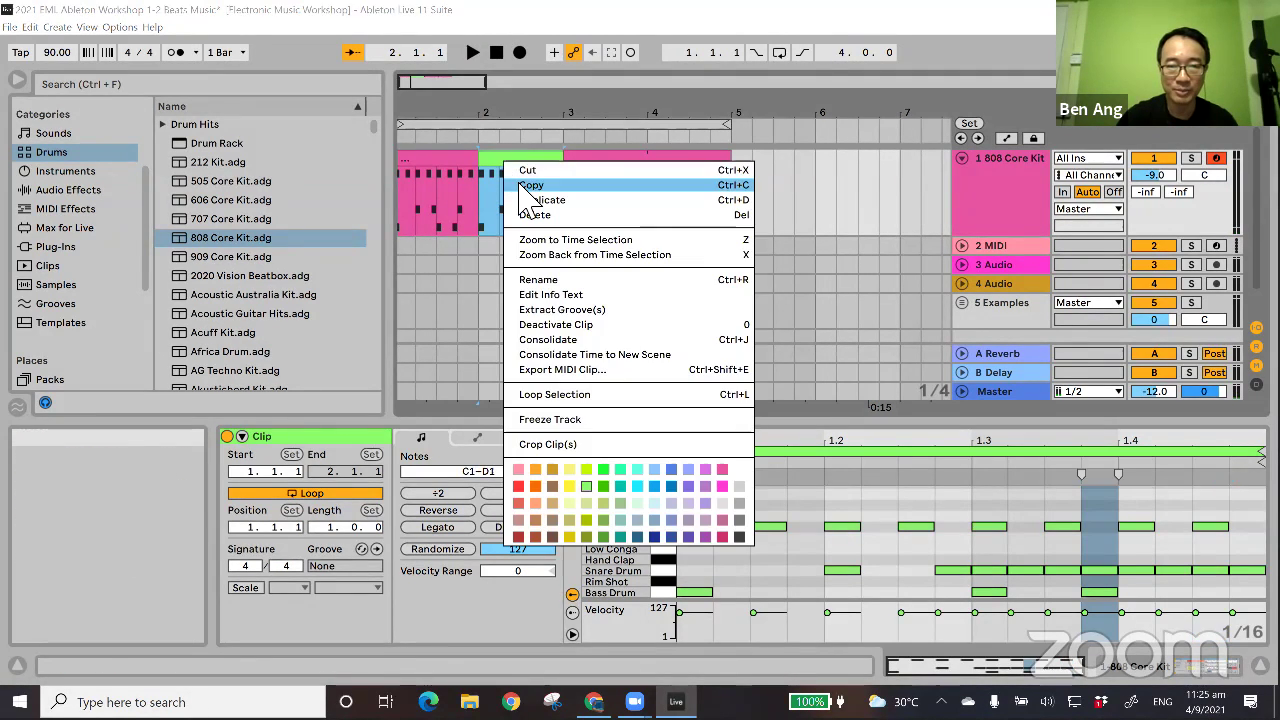
pyautogui.click(530, 185)
pyautogui.click(649, 207)
pyautogui.rightClick(651, 207)
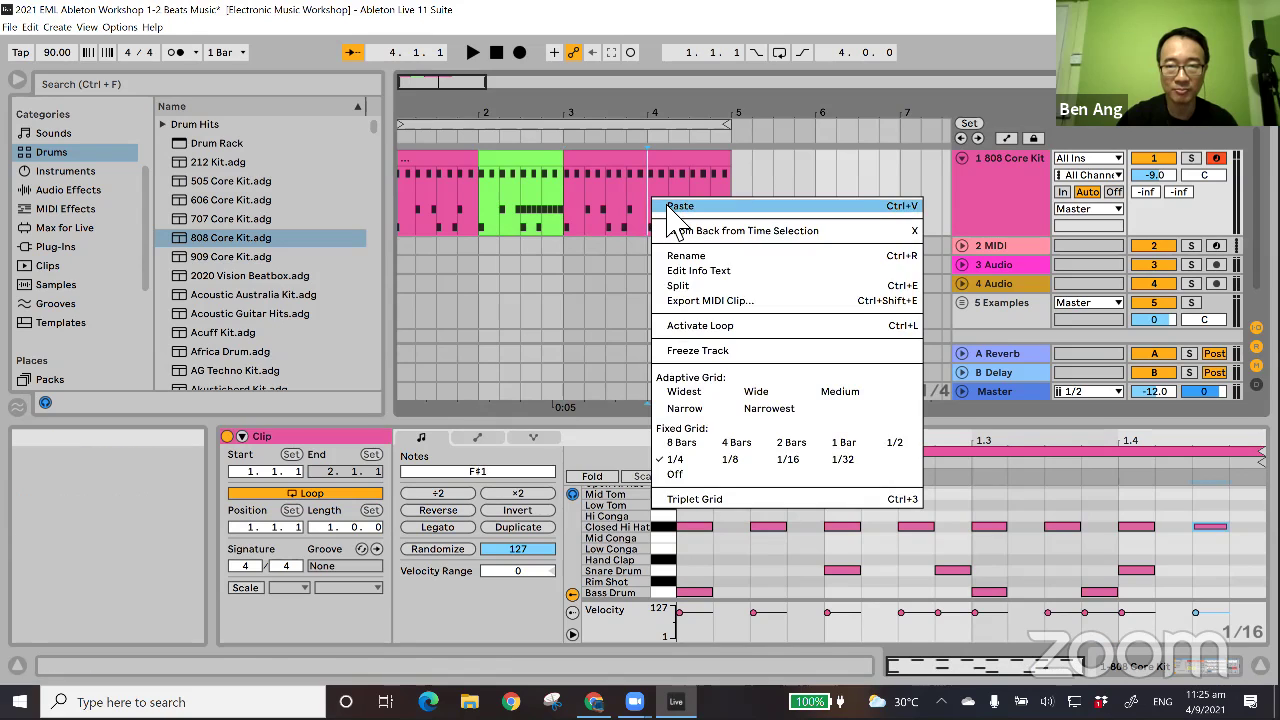
pyautogui.click(680, 206)
# - Play the four-bar beat from the start to hear pink and green bars alternate, then stop
pyautogui.click(490, 55)
pyautogui.click(473, 54)
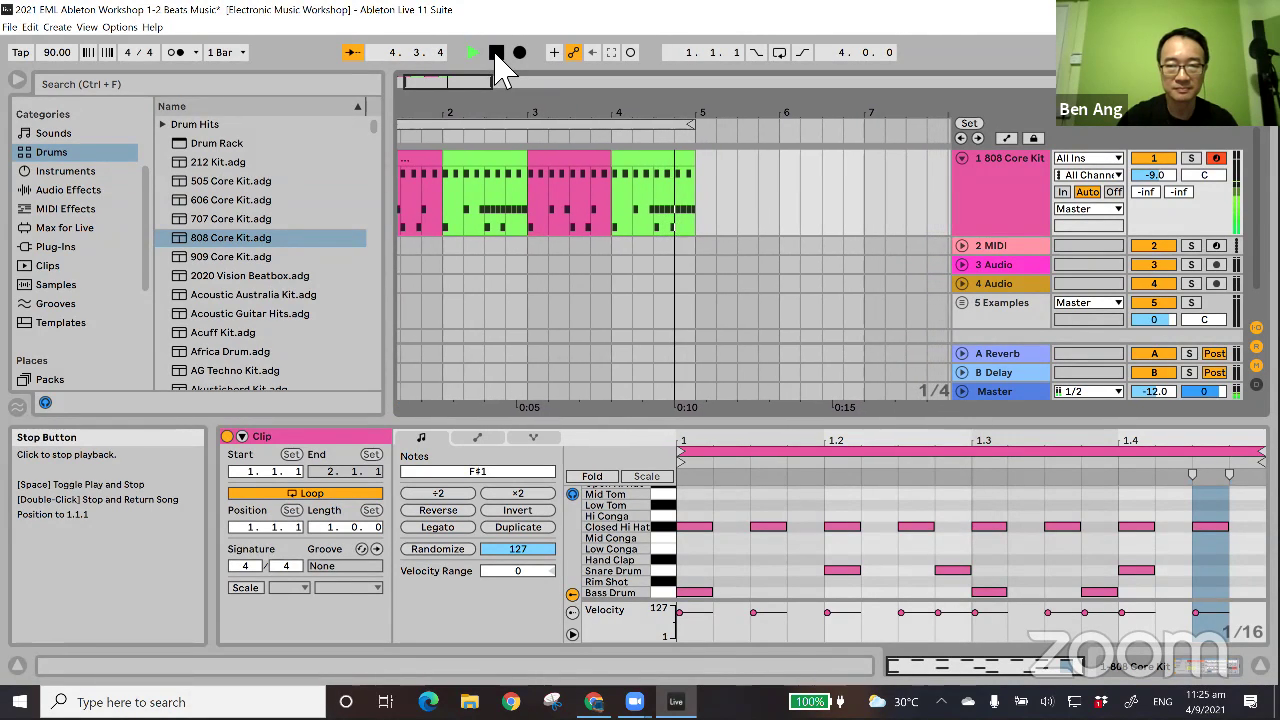
pyautogui.click(495, 52)
pyautogui.click(513, 60)
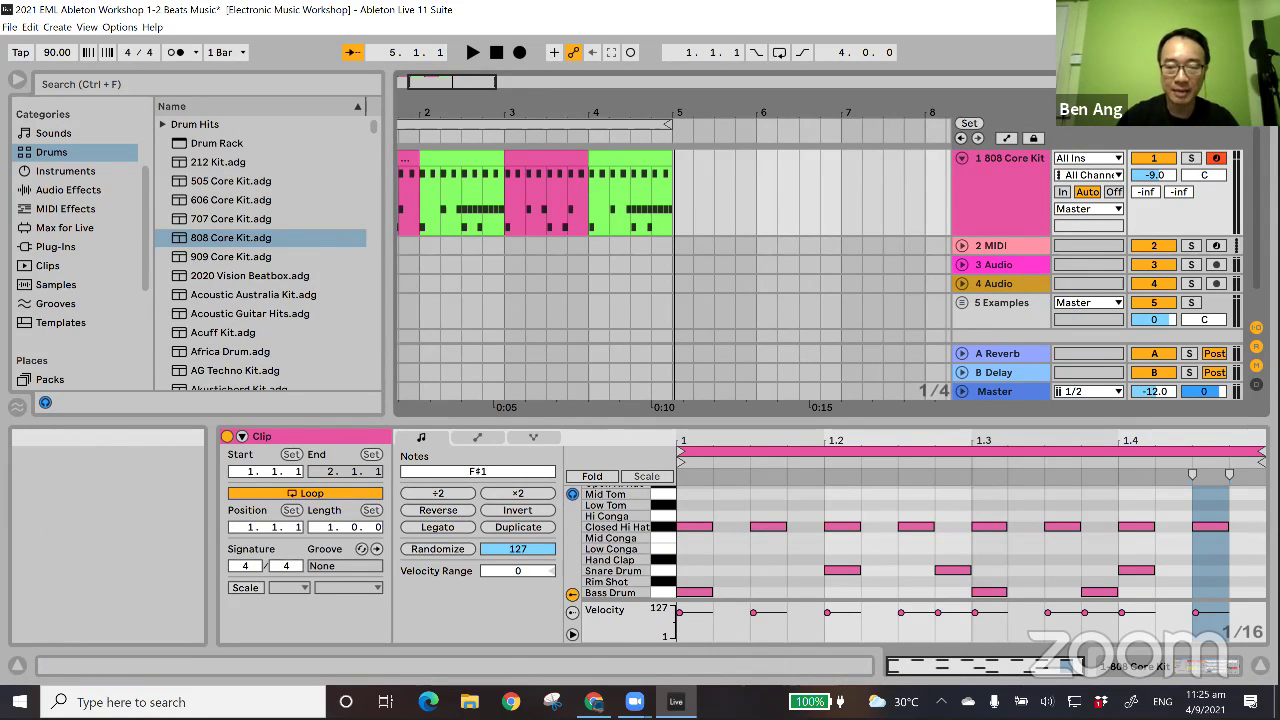
pyautogui.moveTo(676, 702)
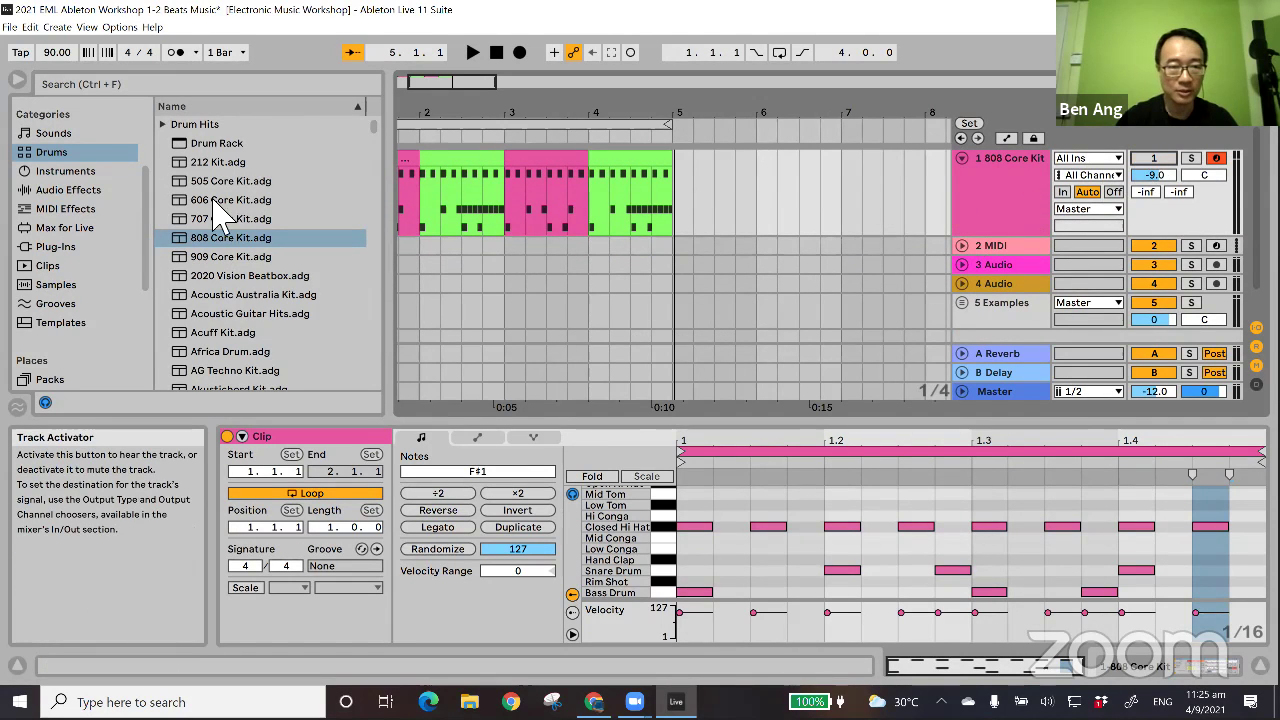
# - Load 909 Core Kit.adg onto a new track 2 and set the tempo to 128.00 BPM
pyautogui.moveTo(235, 257); pyautogui.dragTo(1012, 250)
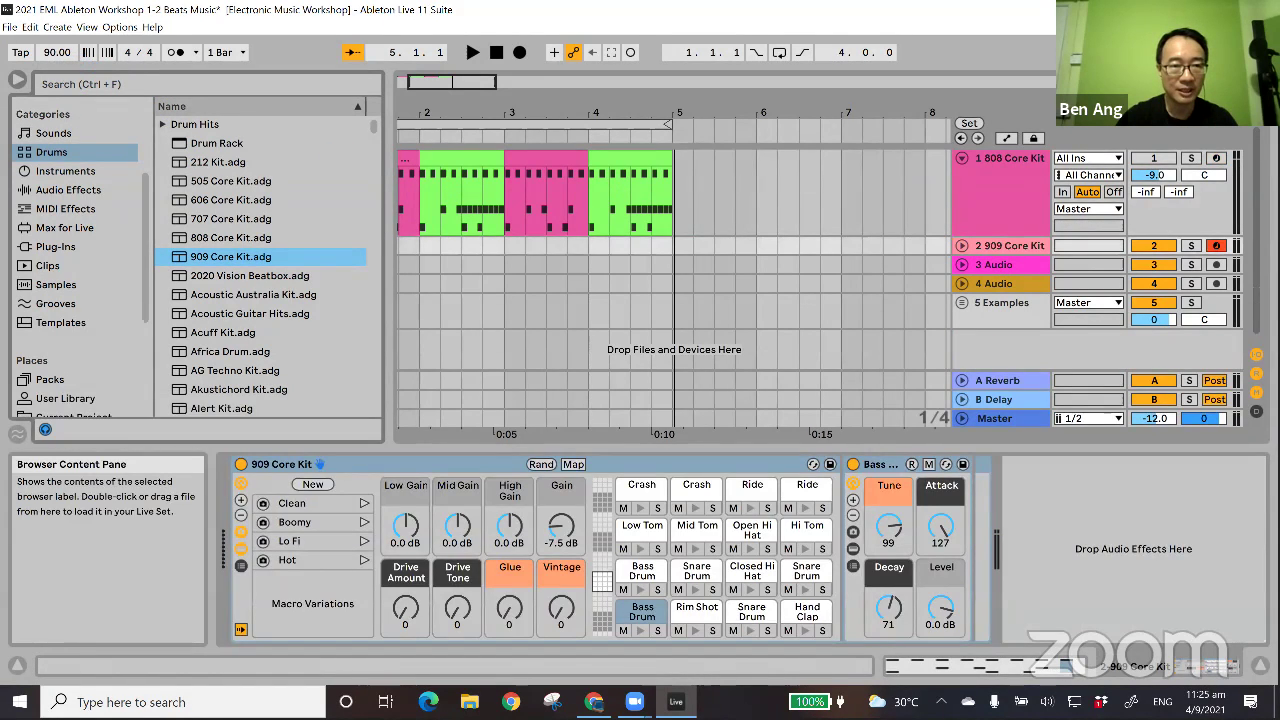
pyautogui.moveTo(57, 52); pyautogui.dragTo(57, 30)
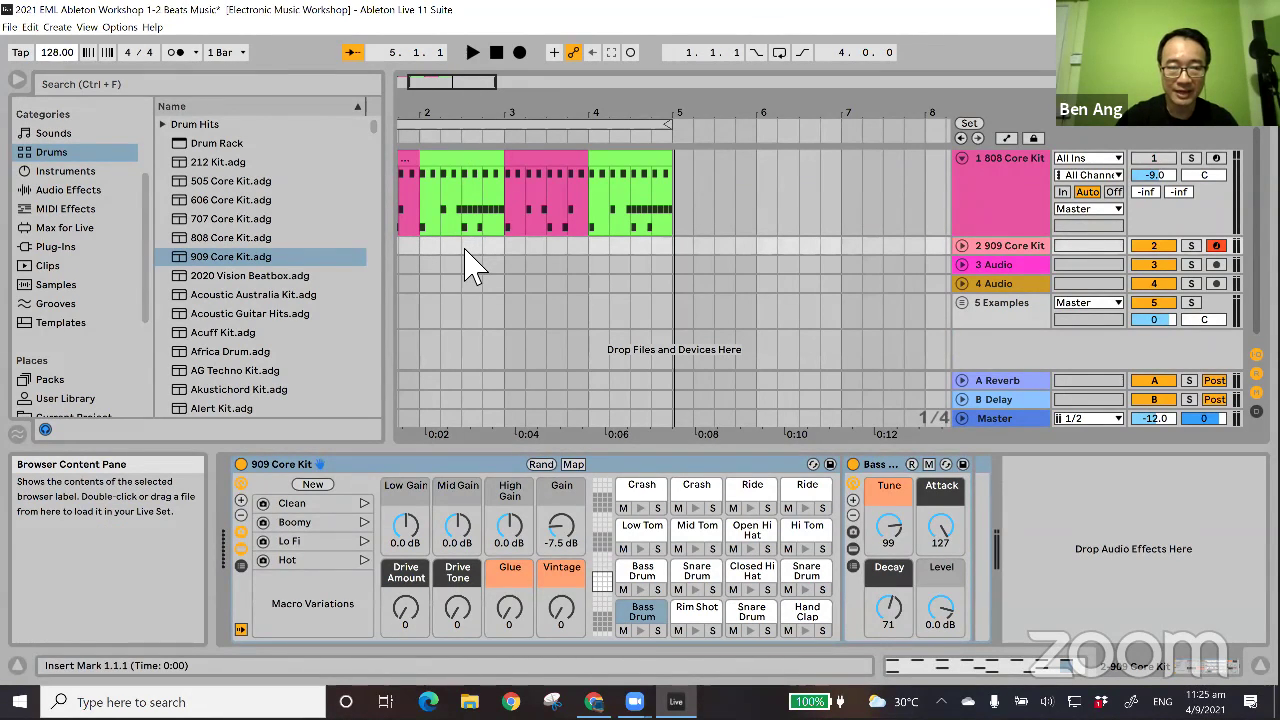
pyautogui.hscroll(-2, 472, 265)
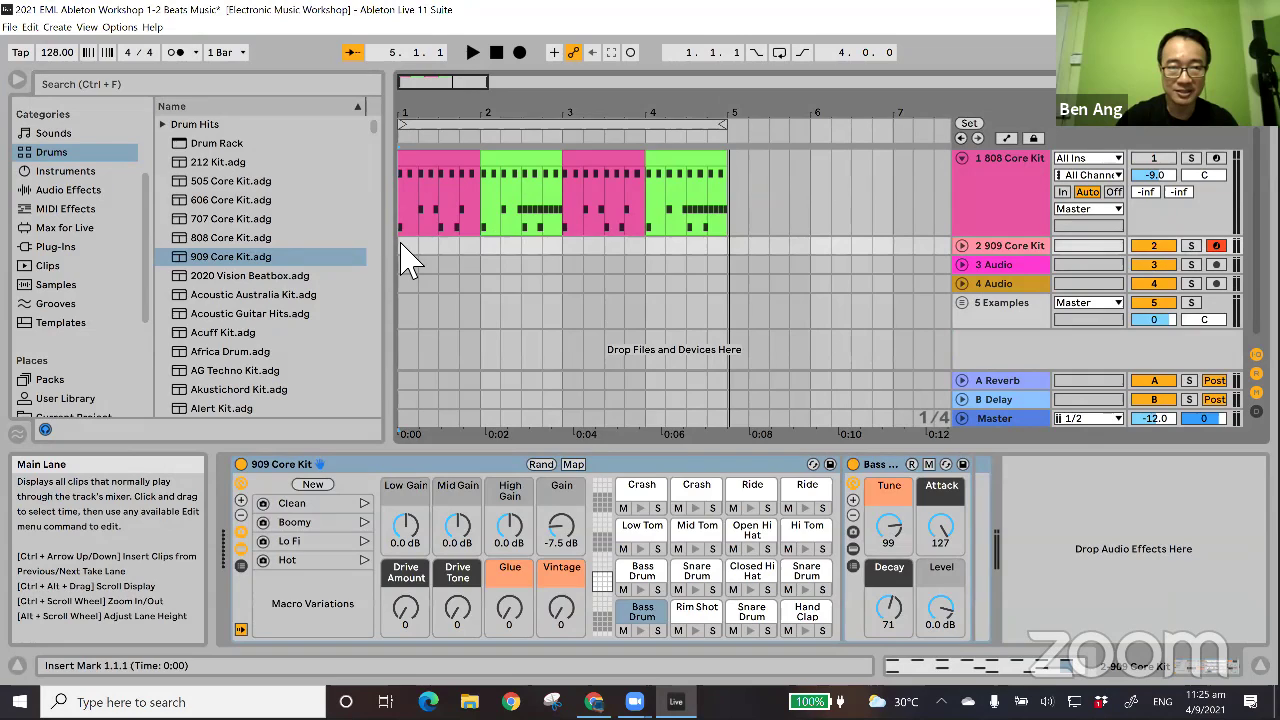
# - Insert an empty one-bar MIDI clip at bar 1 of the 909 track
pyautogui.moveTo(403, 248); pyautogui.dragTo(460, 250)
pyautogui.rightClick(465, 250)
pyautogui.press('Escape')
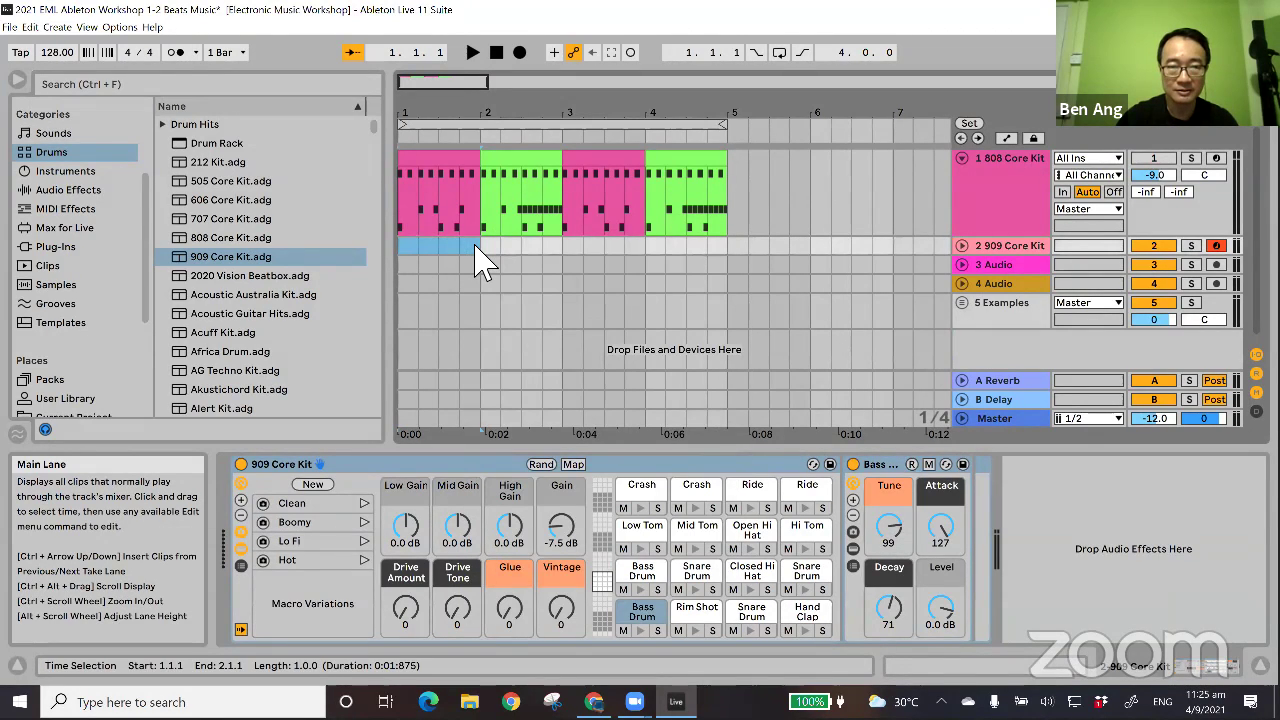
pyautogui.click(476, 247)
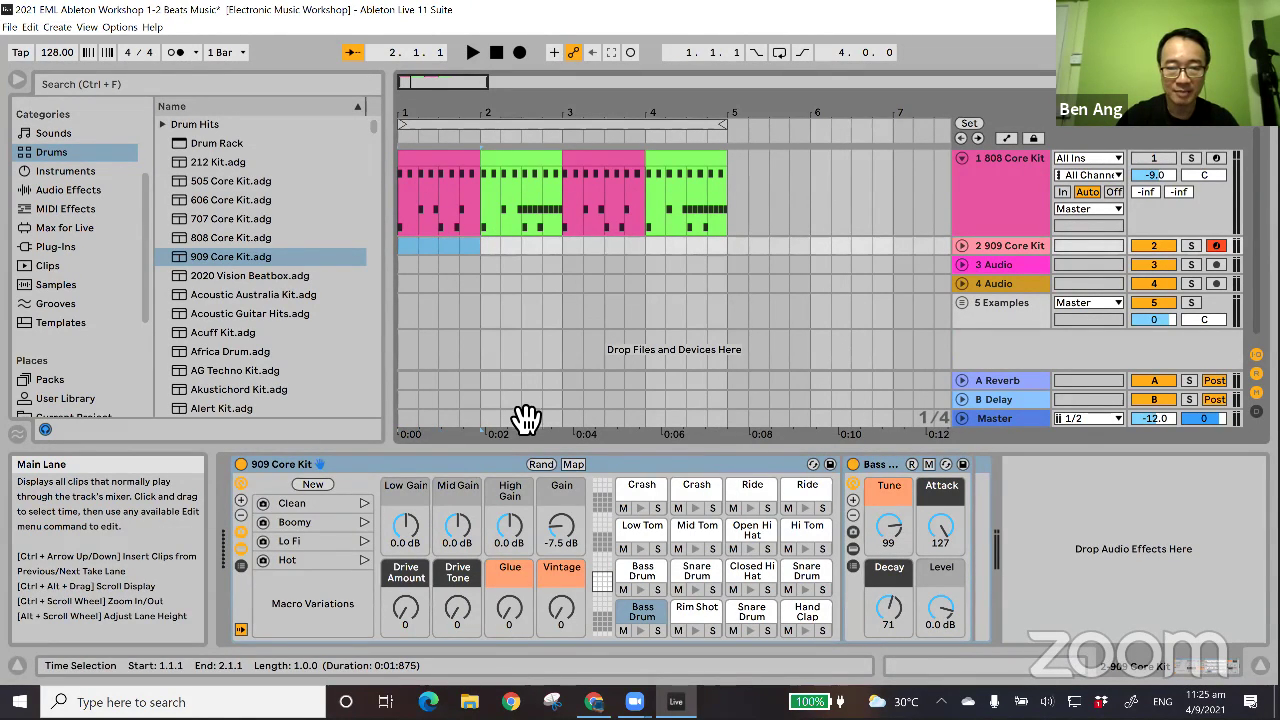
pyautogui.press('Menu')
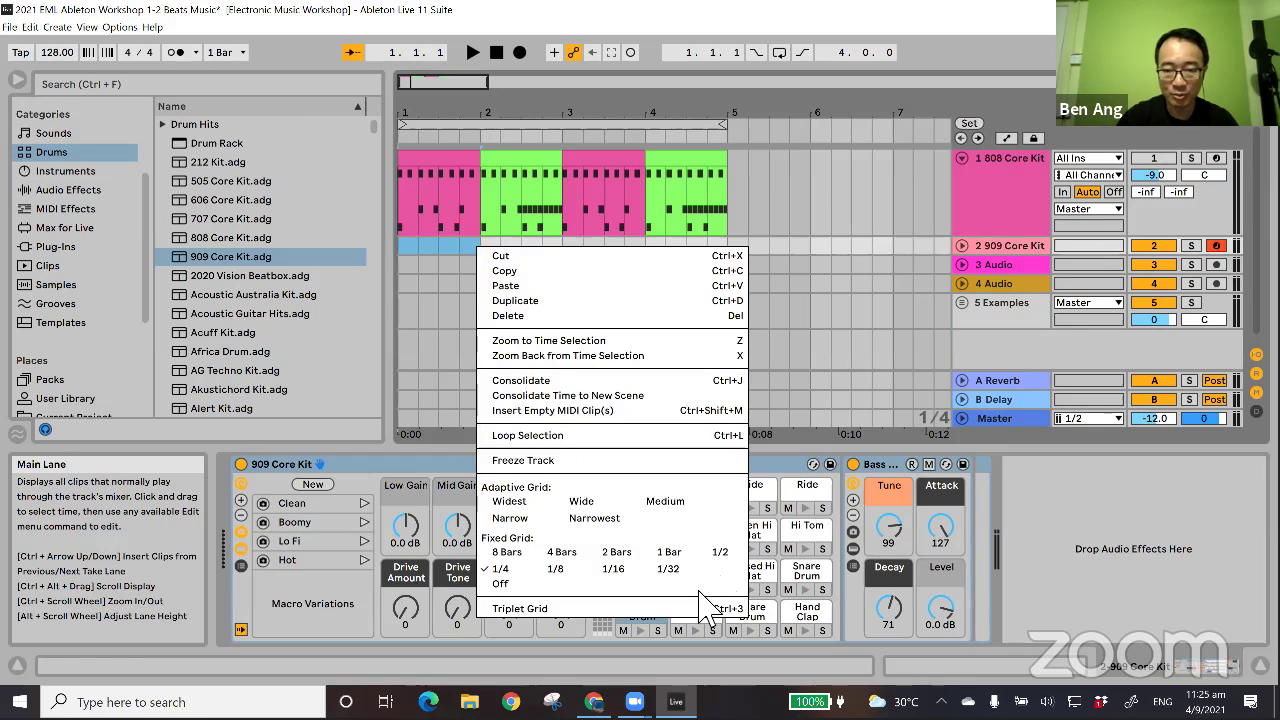
pyautogui.hotkey('ctrl', 'shift', 'm')
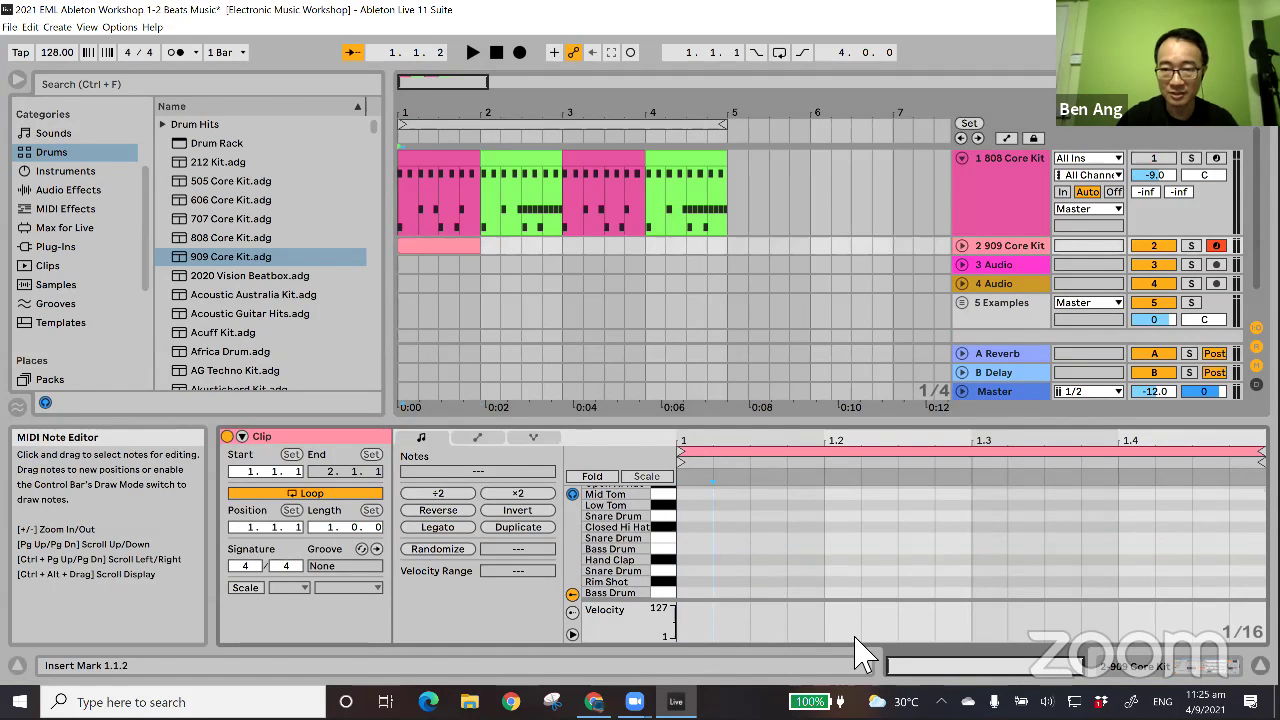
# - Program four-on-the-floor kicks and sixteenth Closed Hi Hat notes, removing stray Snare Drum notes
pyautogui.hotkey('ctrl', 'v')
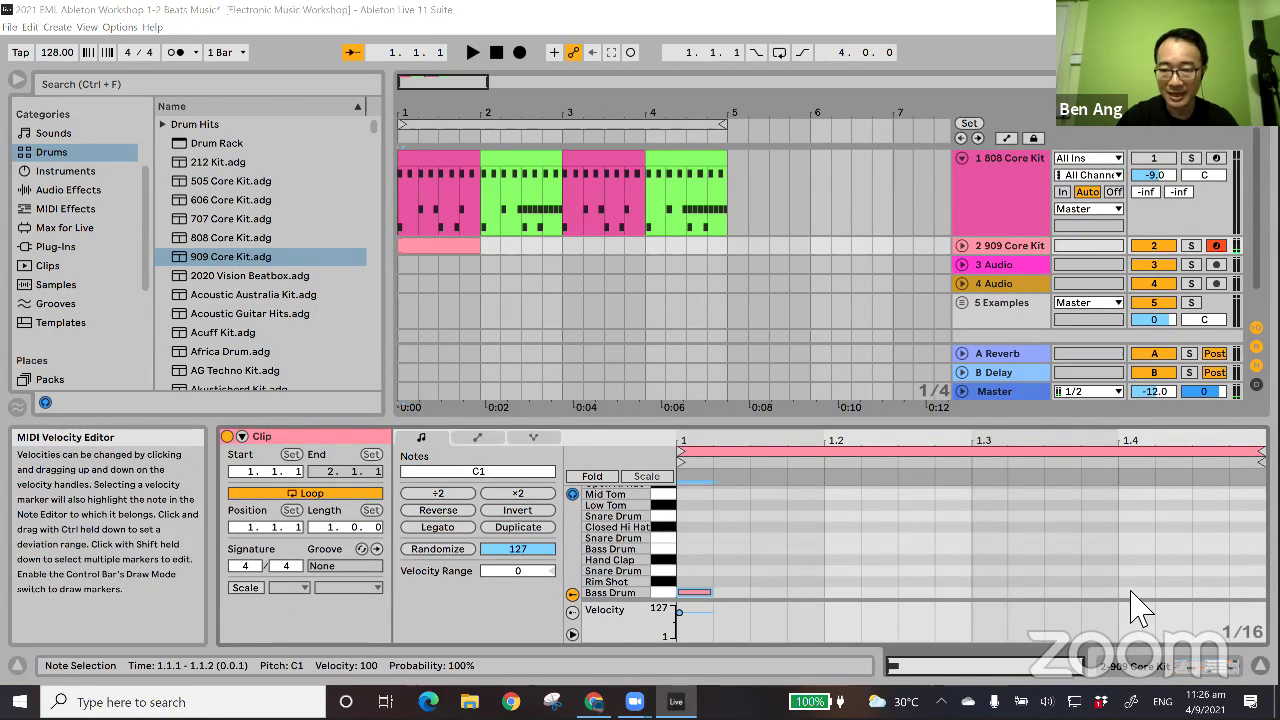
pyautogui.hotkey('ctrl', 'd')
pyautogui.hotkey('ctrl', 'd')
pyautogui.hotkey('ctrl', 'd')
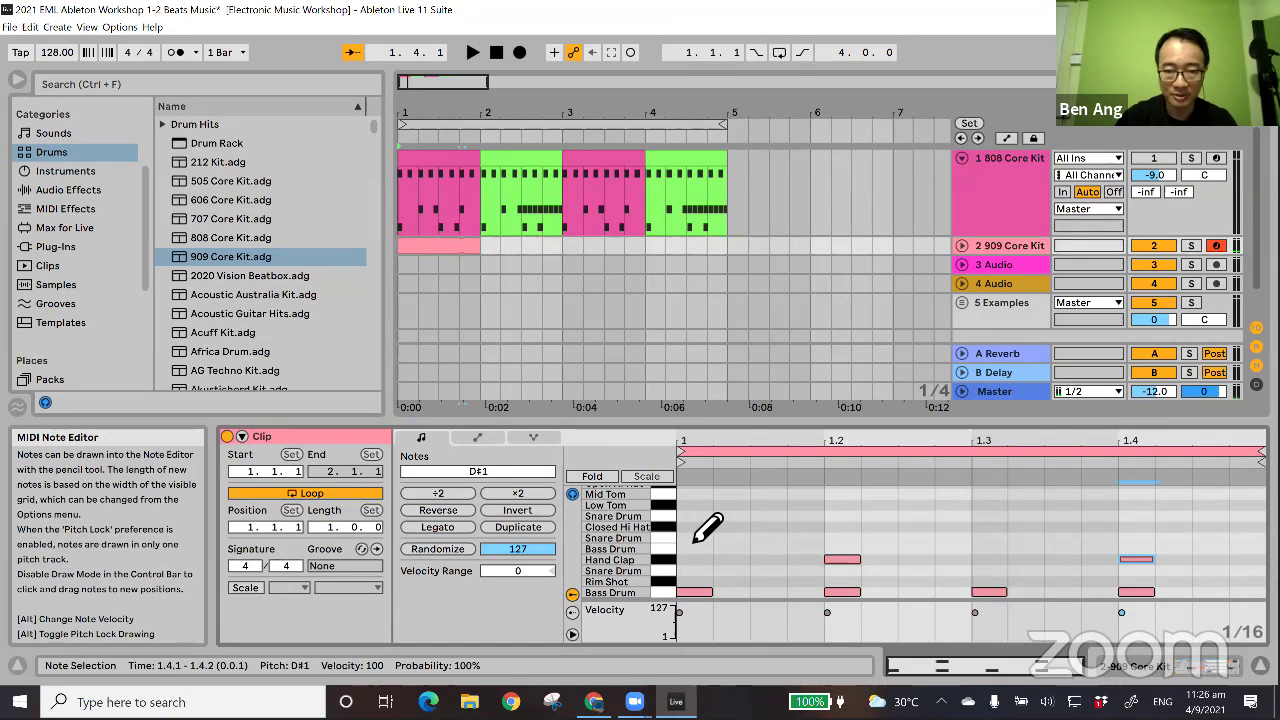
pyautogui.moveTo(707, 527); pyautogui.dragTo(1108, 518)
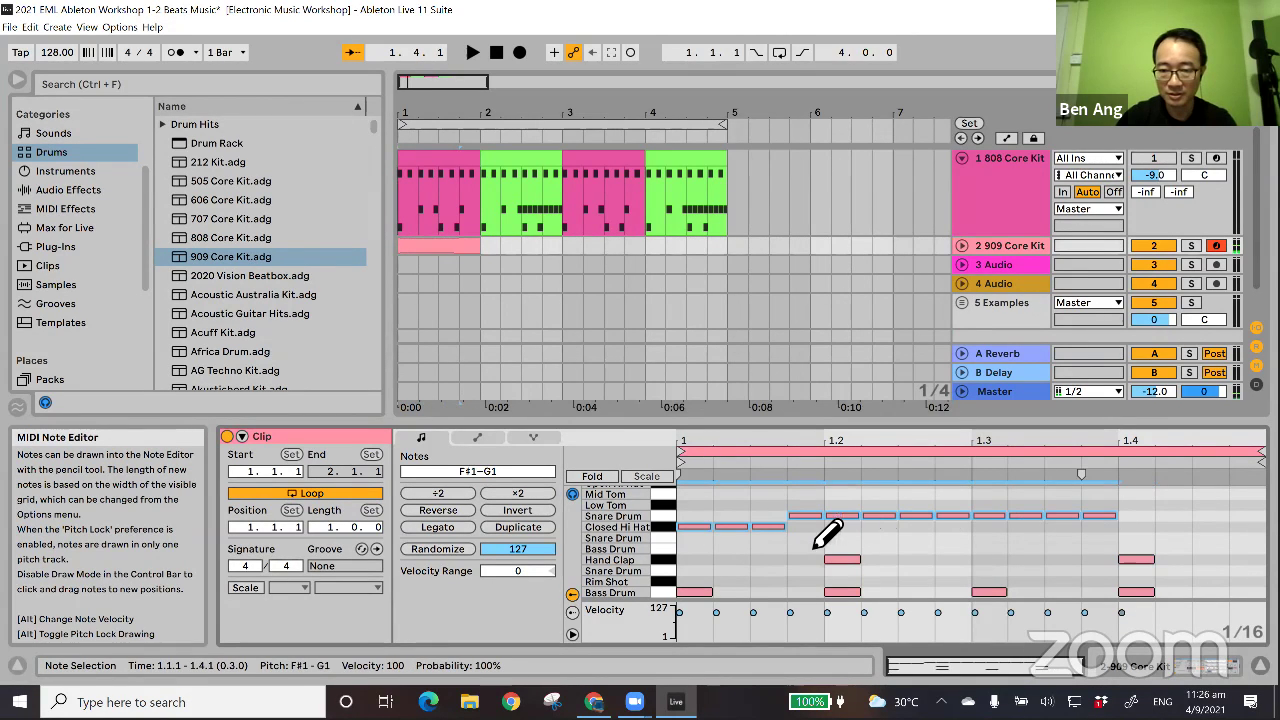
pyautogui.moveTo(815, 530); pyautogui.dragTo(1108, 523)
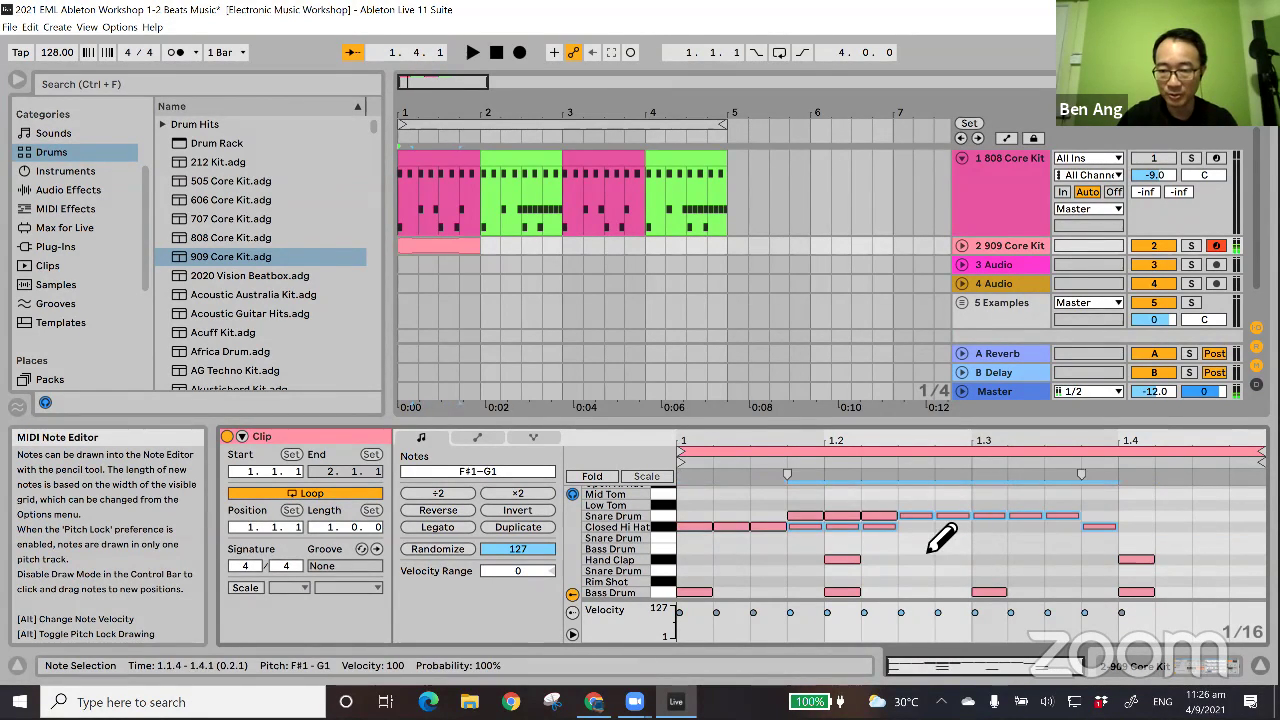
pyautogui.moveTo(930, 546)
pyautogui.mouseDown()
pyautogui.moveTo(1076, 548)
pyautogui.moveTo(816, 534)
pyautogui.mouseUp()
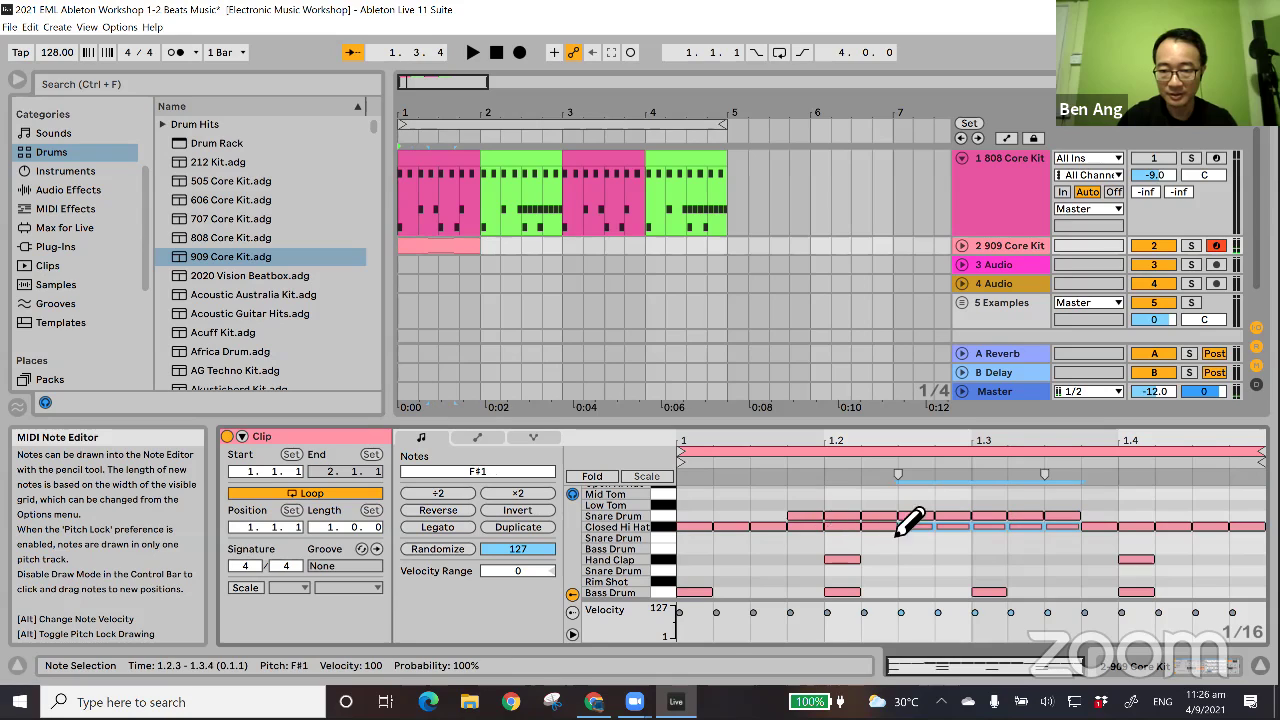
pyautogui.moveTo(900, 530); pyautogui.dragTo(1066, 523)
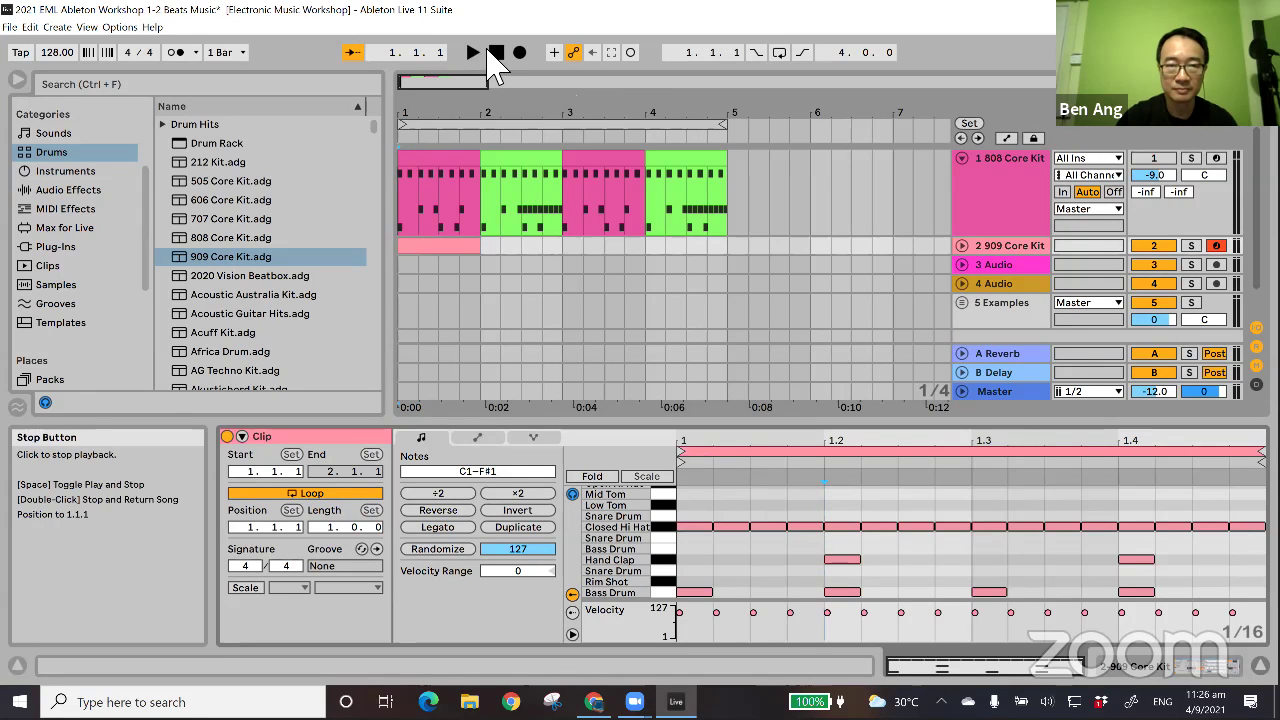
pyautogui.press('space')
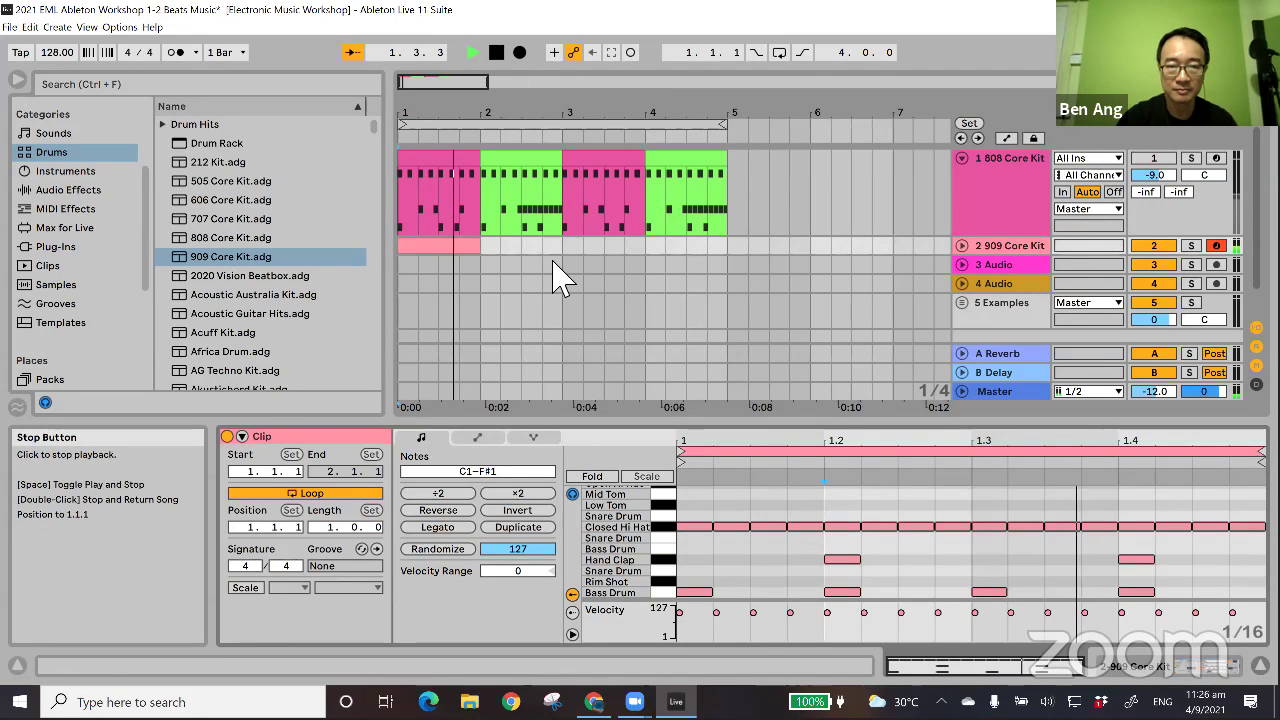
pyautogui.press('space')
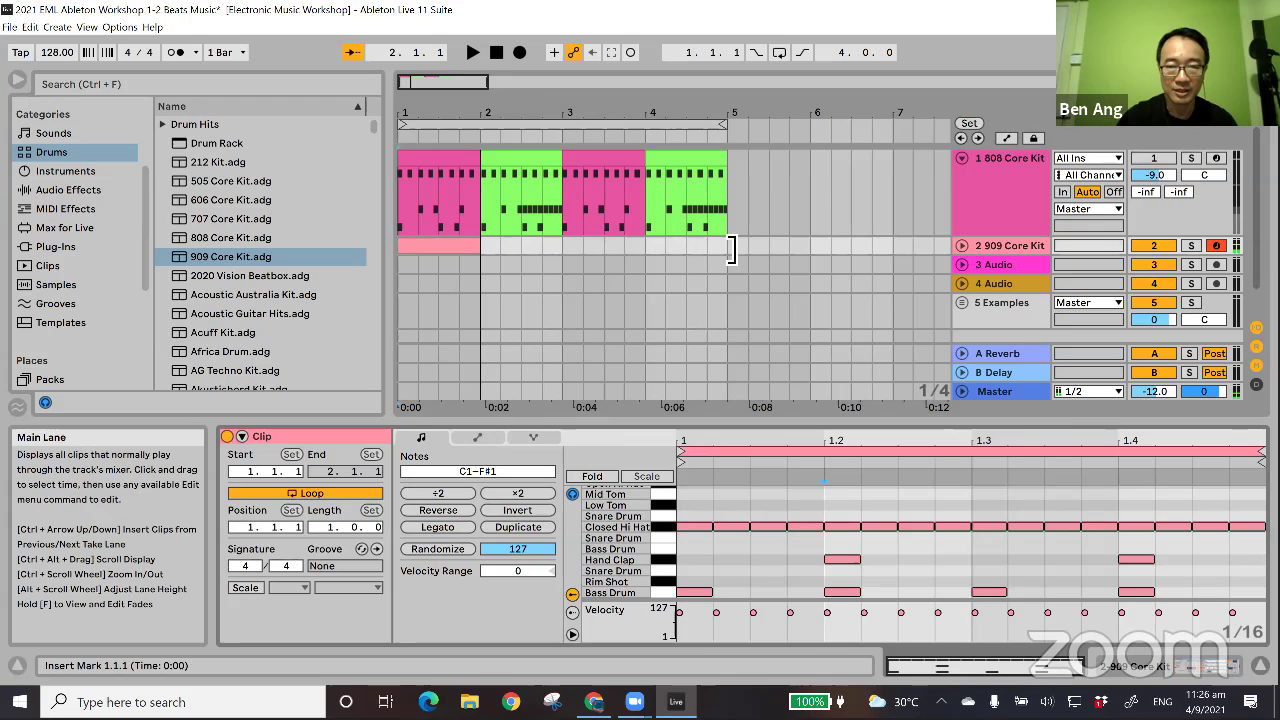